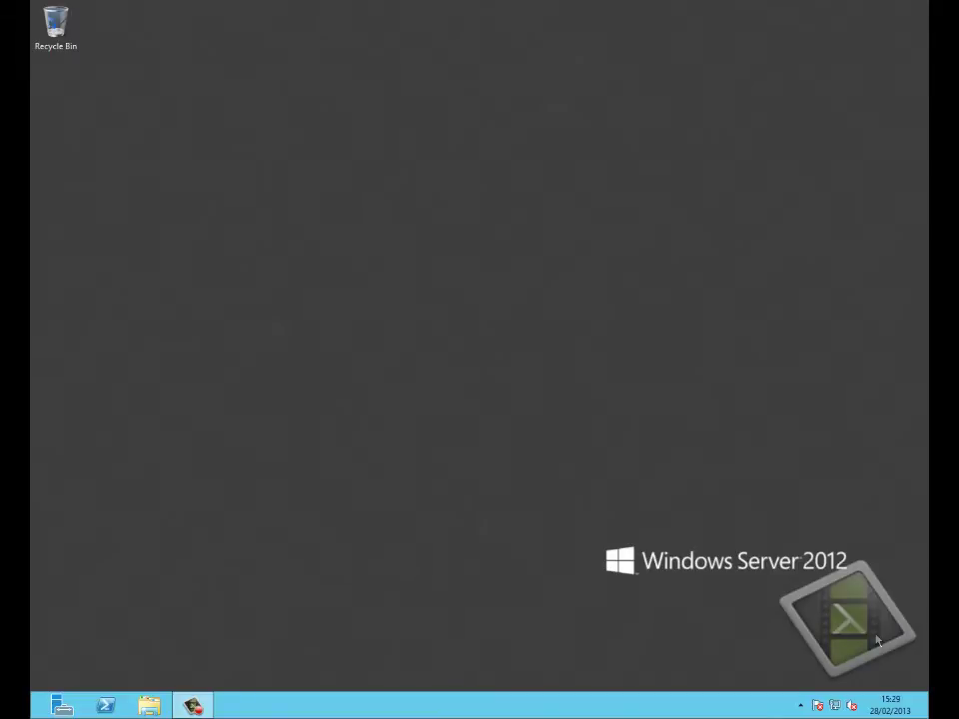
Open Windows PowerShell and list the attached file system filters with fltmc instances
{"action": "left_click", "coordinate": [106, 706]}
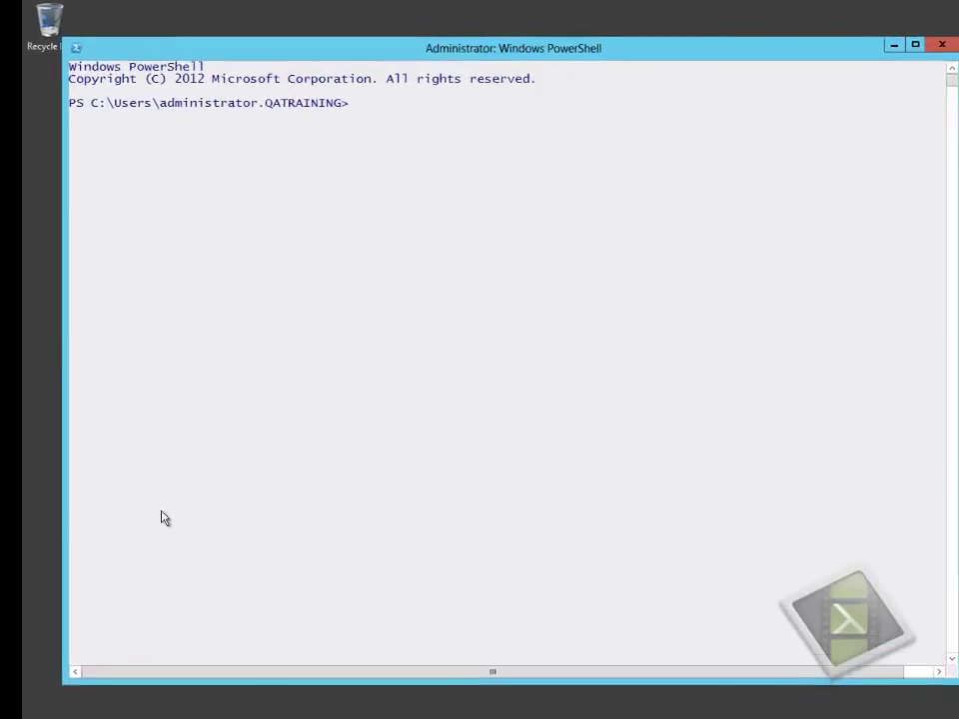
{"action": "type", "text": "fl"}
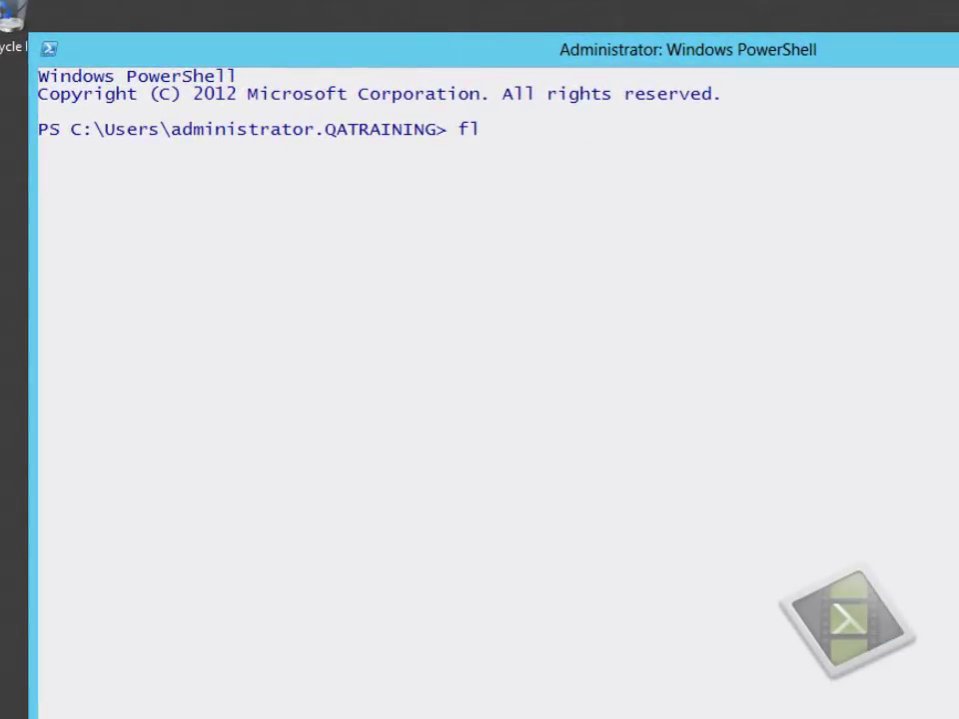
{"action": "type", "text": "tmc instances"}
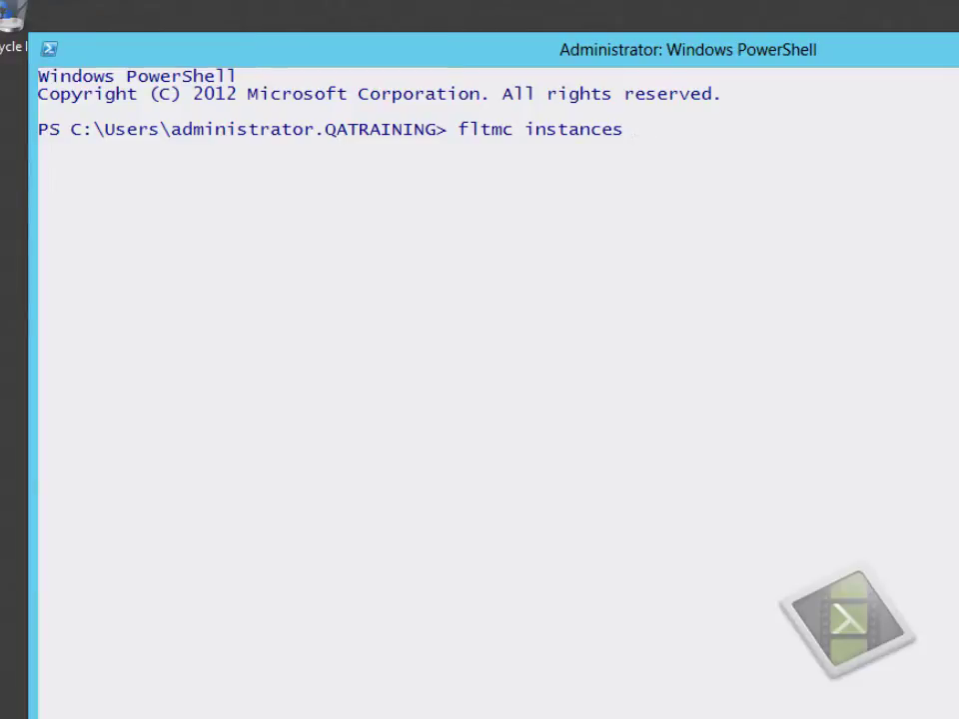
{"action": "key", "text": "Return"}
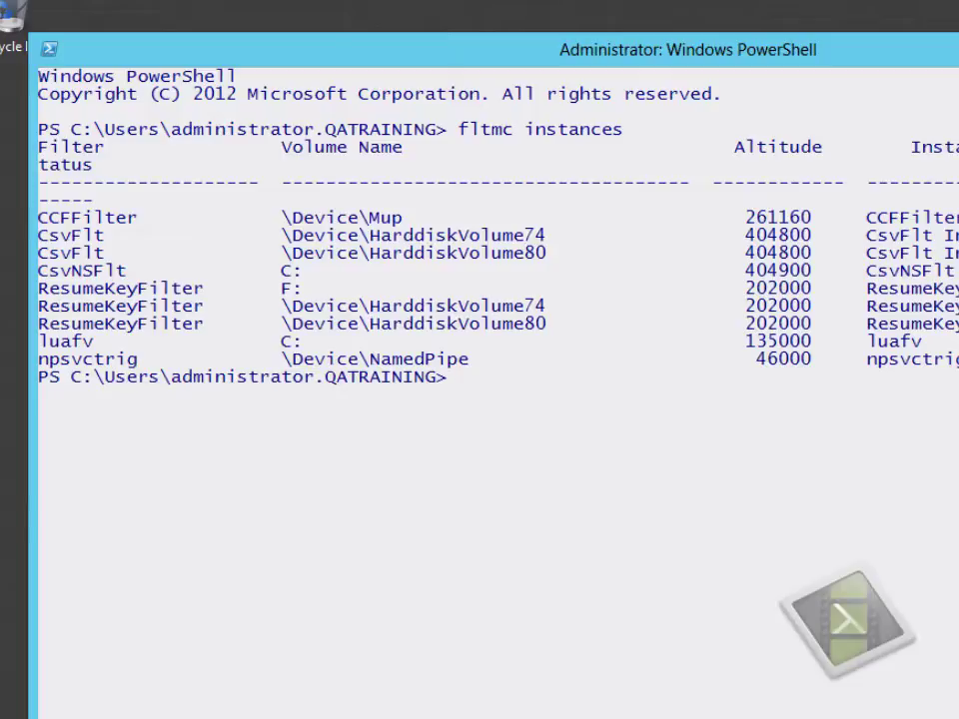
Query the supportedfeatures value of the csvflt service with Get-ItemProperty under HKLM:\SYSTEM\CurrentControlSet\Services
{"action": "type", "text": "get-item"}
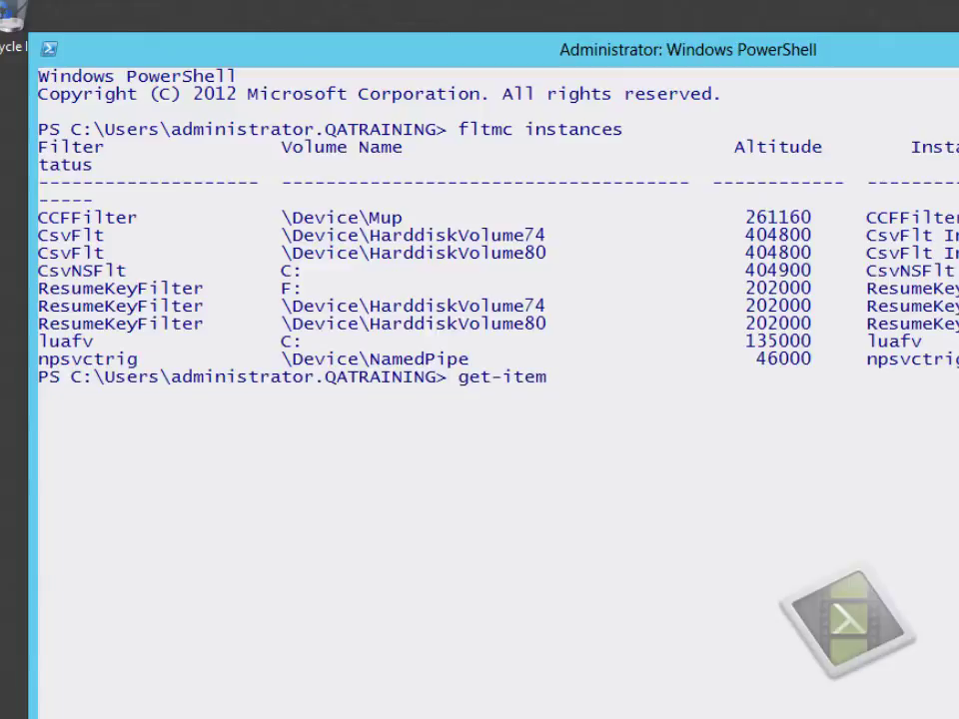
{"action": "type", "text": "pro"}
{"action": "key", "text": "Tab"}
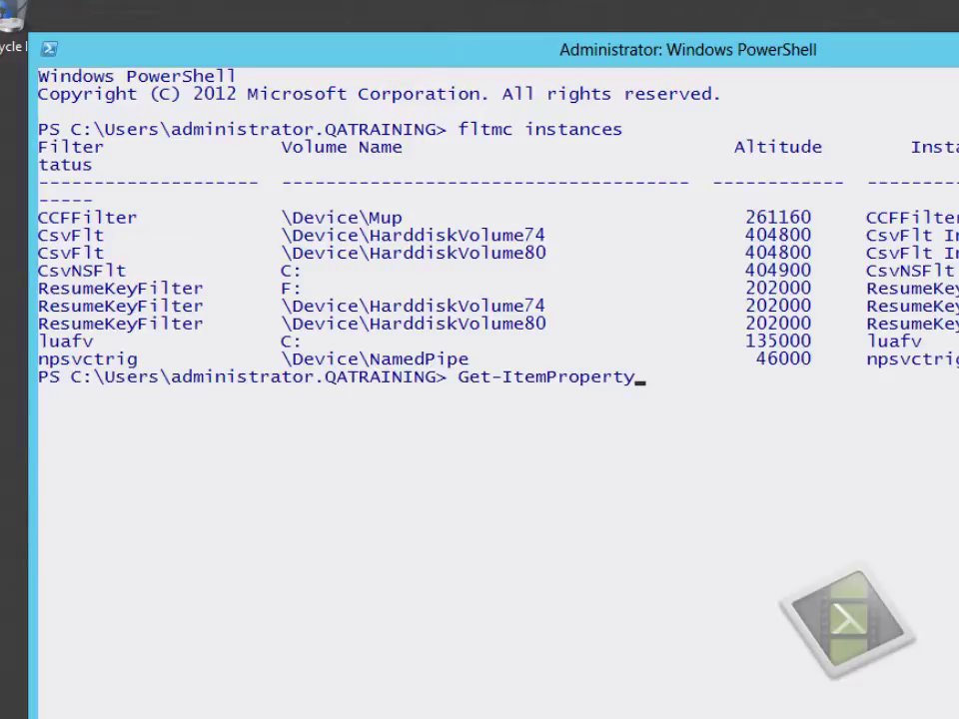
{"action": "type", "text": "hklm:\\sys"}
{"action": "key", "text": "Tab"}
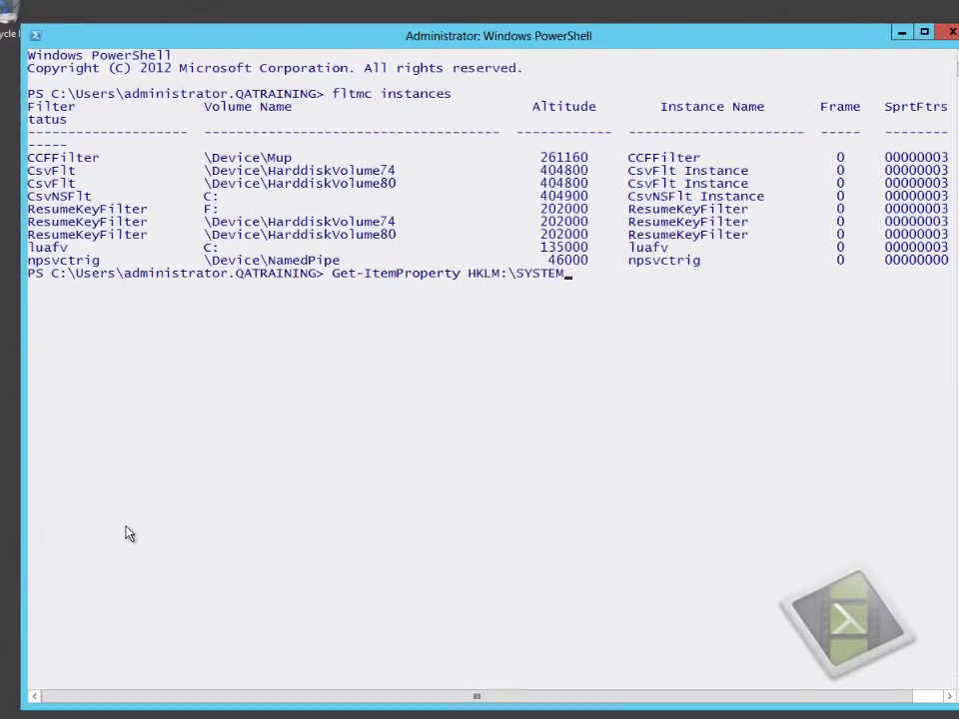
{"action": "type", "text": "\\"}
{"action": "type", "text": "c"}
{"action": "key", "text": "Tab"}
{"action": "key", "text": "Tab"}
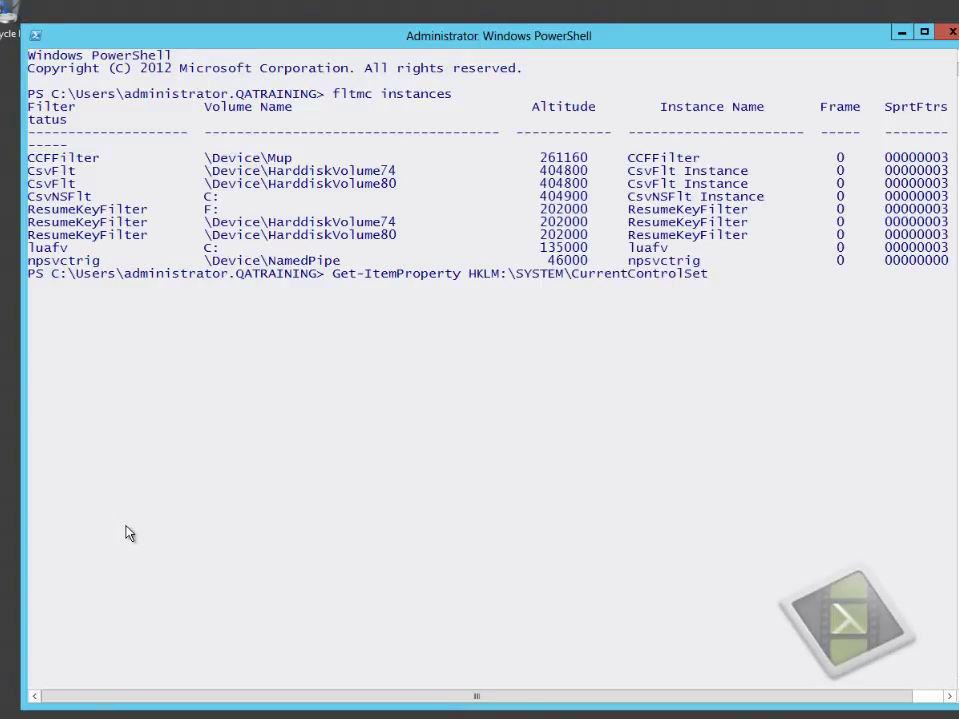
{"action": "type", "text": "\\Us"}
{"action": "key", "text": "Tab"}
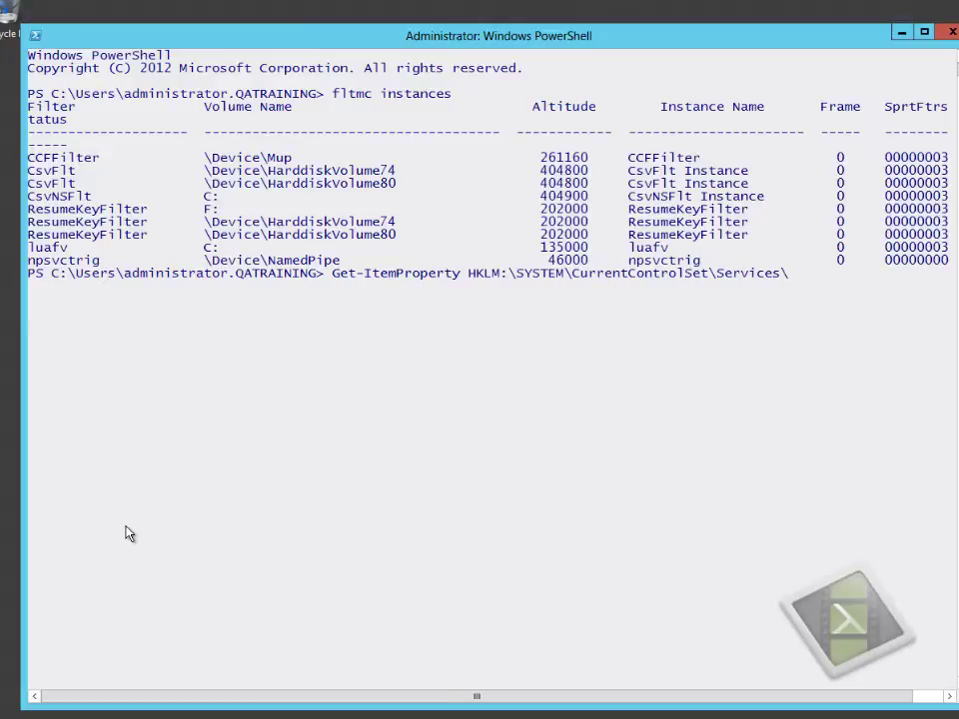
{"action": "type", "text": "csvflt -name \""}
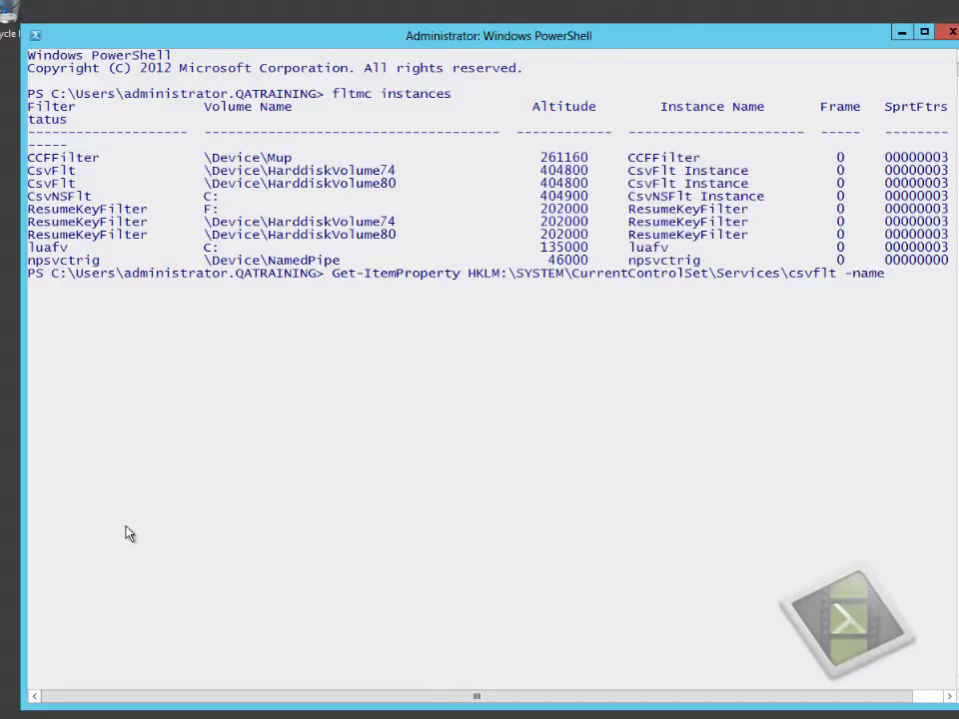
{"action": "type", "text": "supported"}
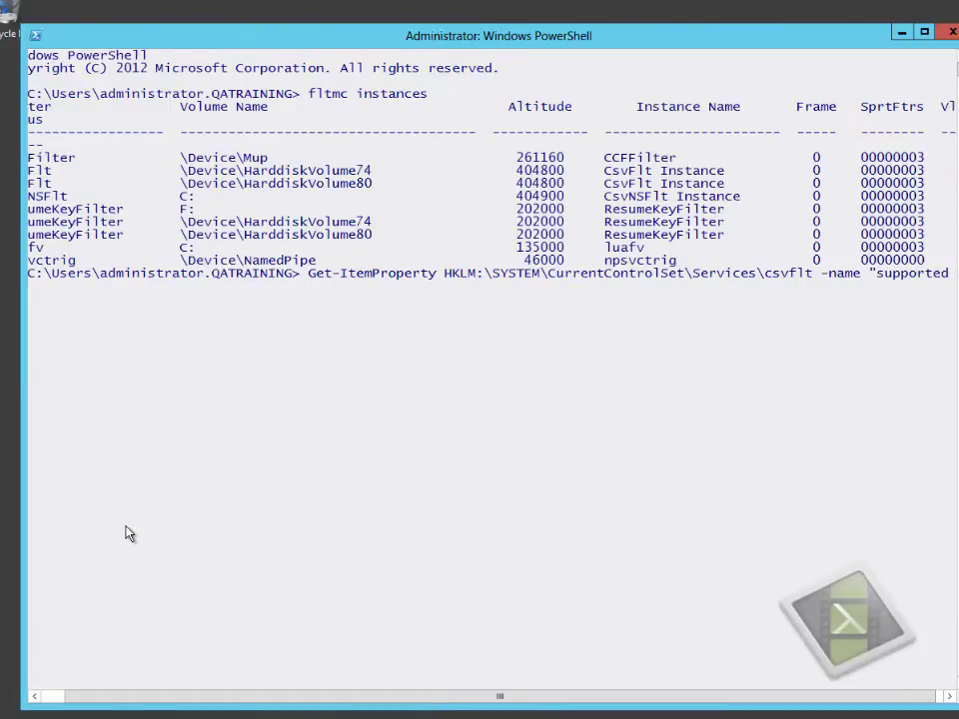
{"action": "type", "text": "feature"}
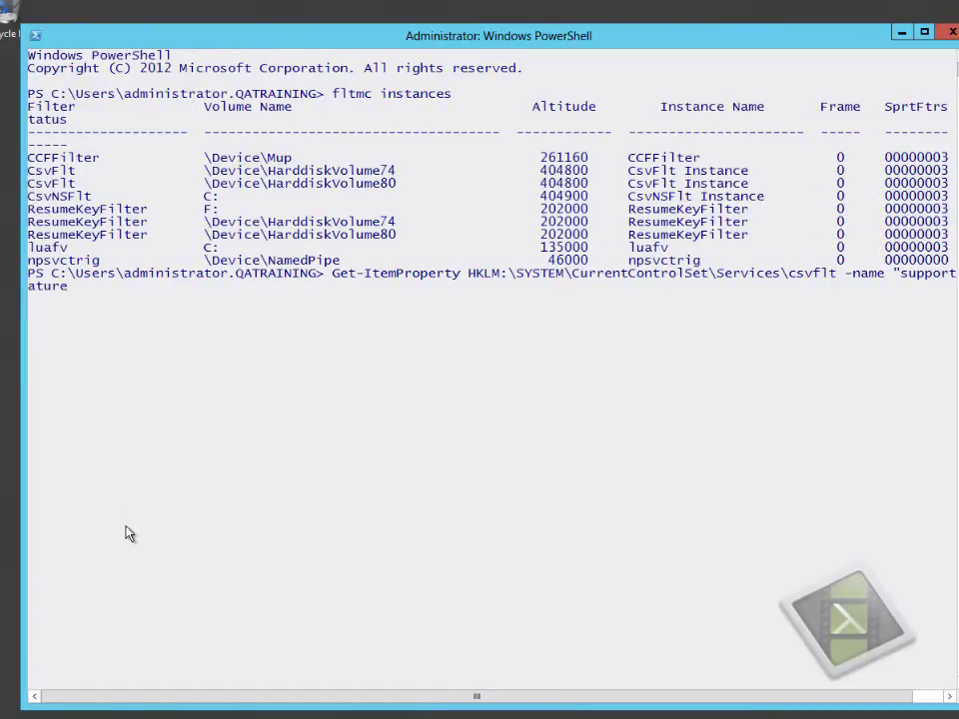
{"action": "type", "text": "s\""}
{"action": "key", "text": "Return"}
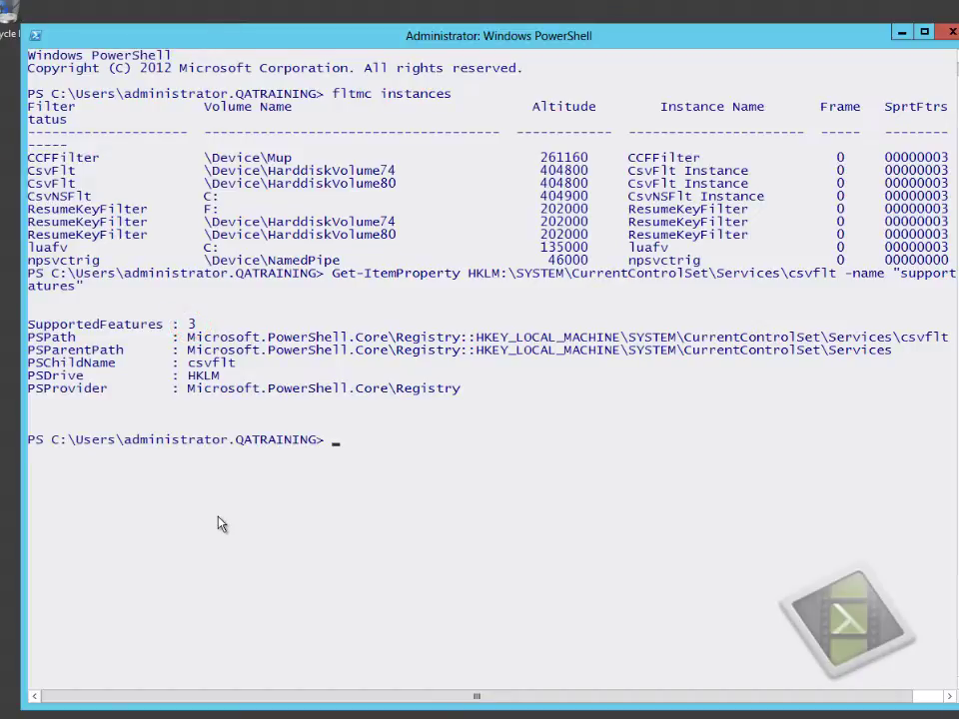
Clear the console and query FilterSupportedFeaturesMode with Get-ItemProperty under HKLM:\SYSTEM\CurrentControlSet\Control\FileSystem
{"action": "type", "text": "cls"}
{"action": "key", "text": "Return"}
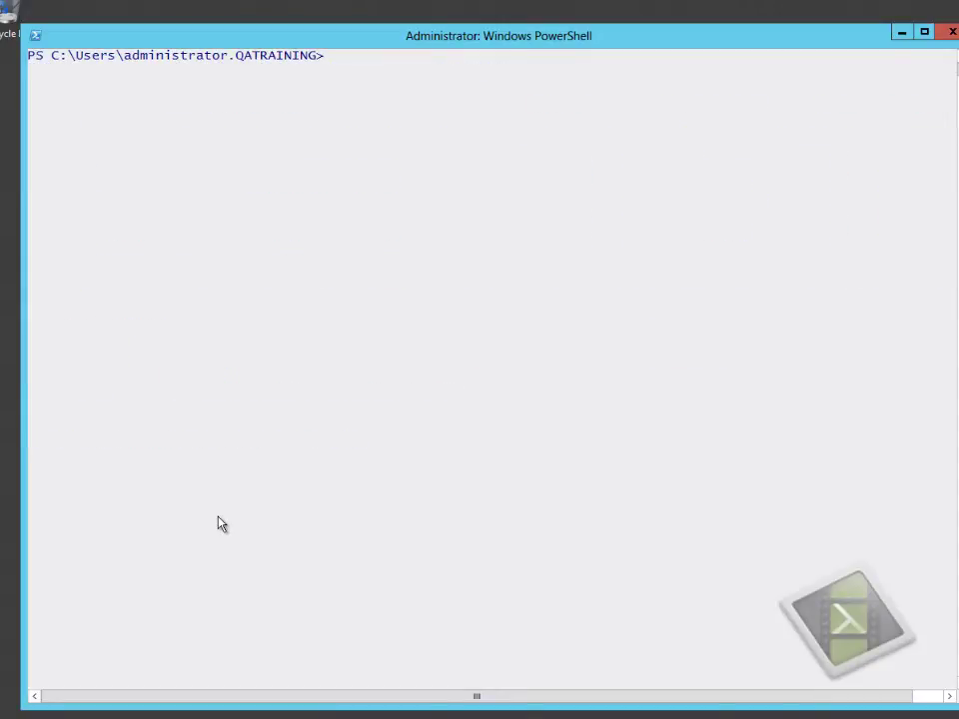
{"action": "type", "text": "get-itempr"}
{"action": "key", "text": "Tab"}
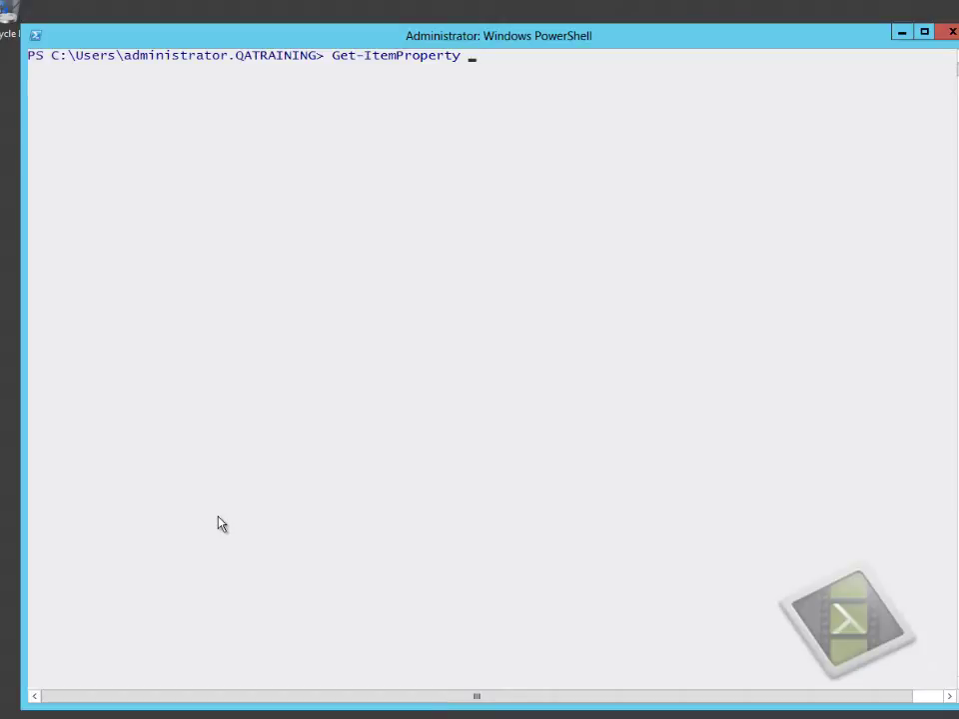
{"action": "type", "text": "hklm:\\"}
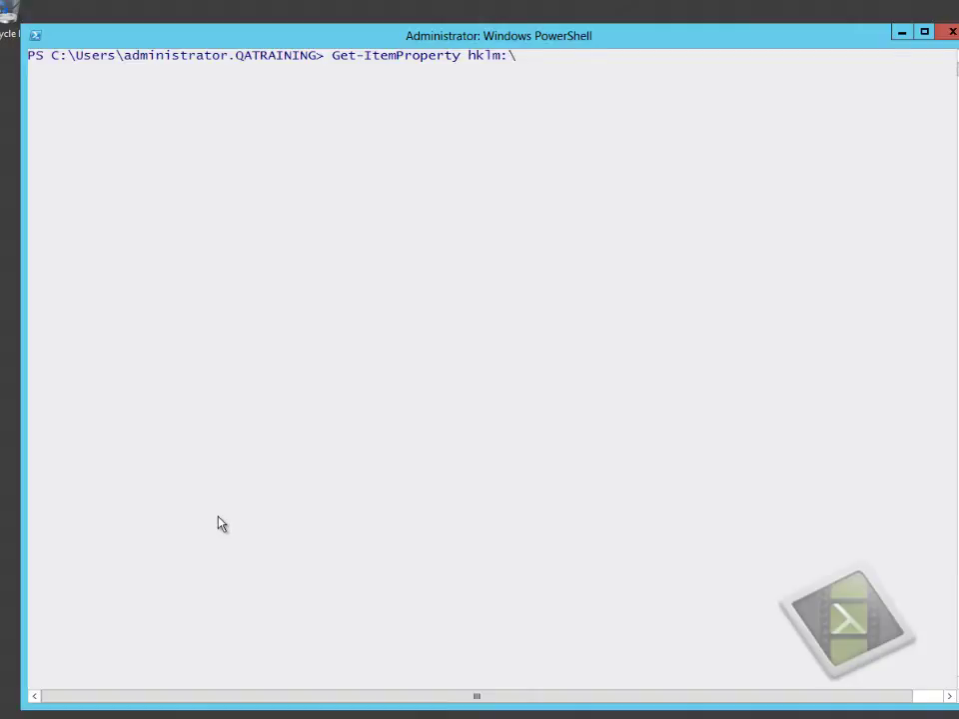
{"action": "type", "text": "sys"}
{"action": "key", "text": "Tab"}
{"action": "type", "text": "\\cu"}
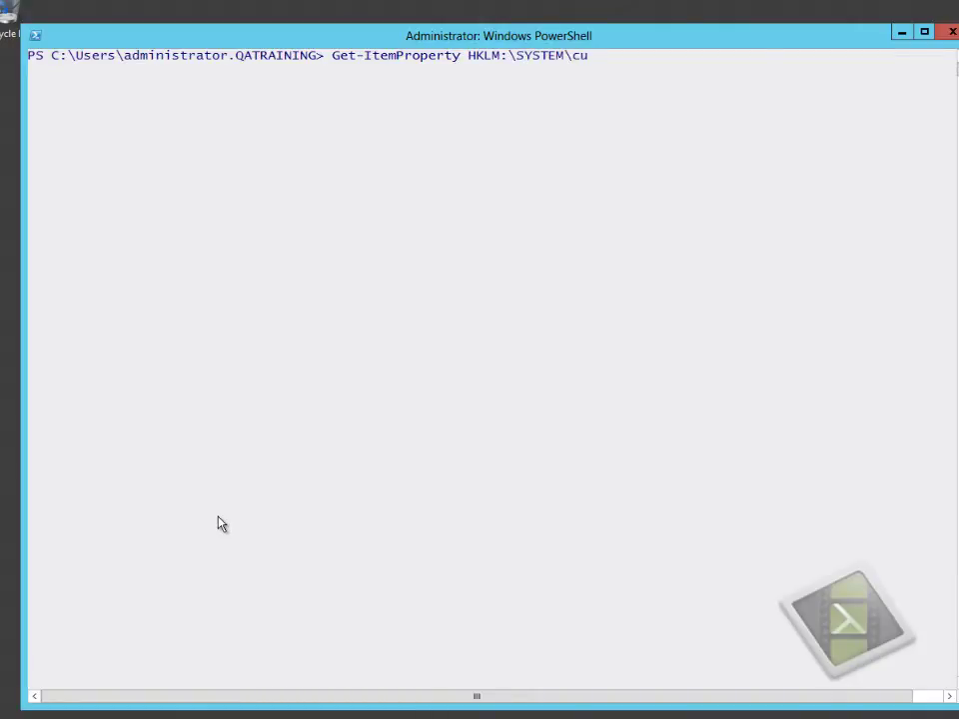
{"action": "key", "text": "Tab"}
{"action": "type", "text": "\\c"}
{"action": "key", "text": "Tab"}
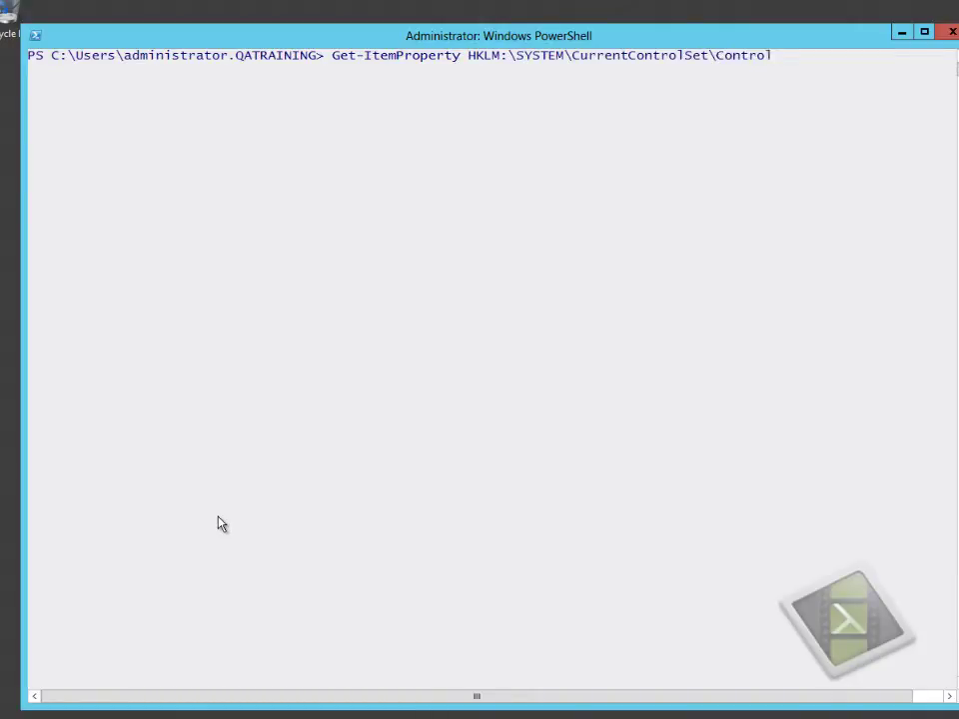
{"action": "type", "text": "\\fi"}
{"action": "key", "text": "Tab"}
{"action": "type", "text": "-name"}
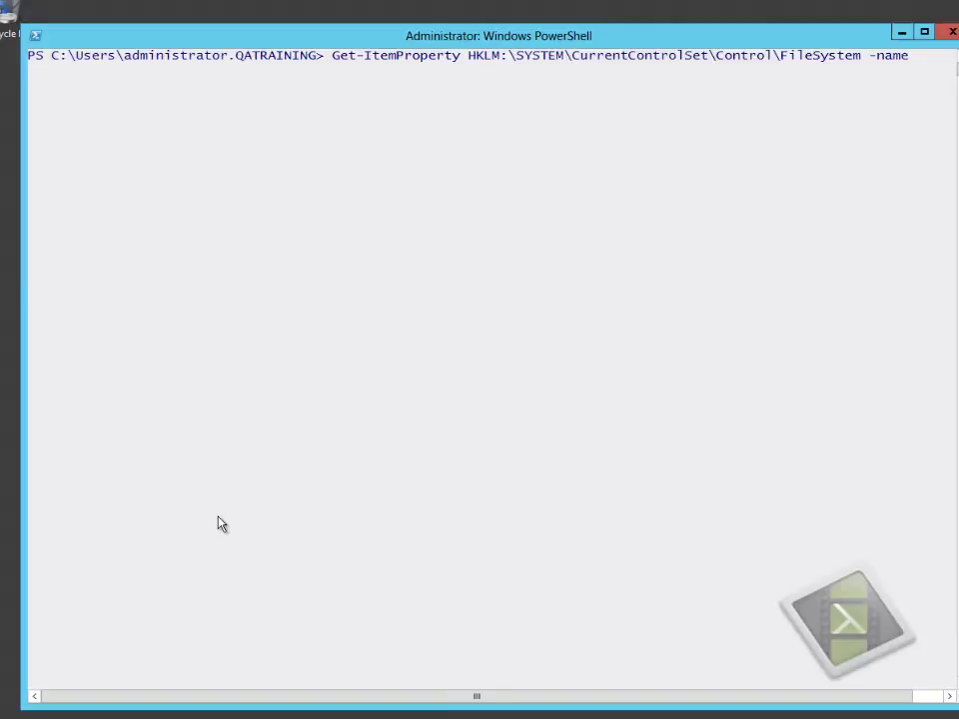
{"action": "type", "text": " \"filter"}
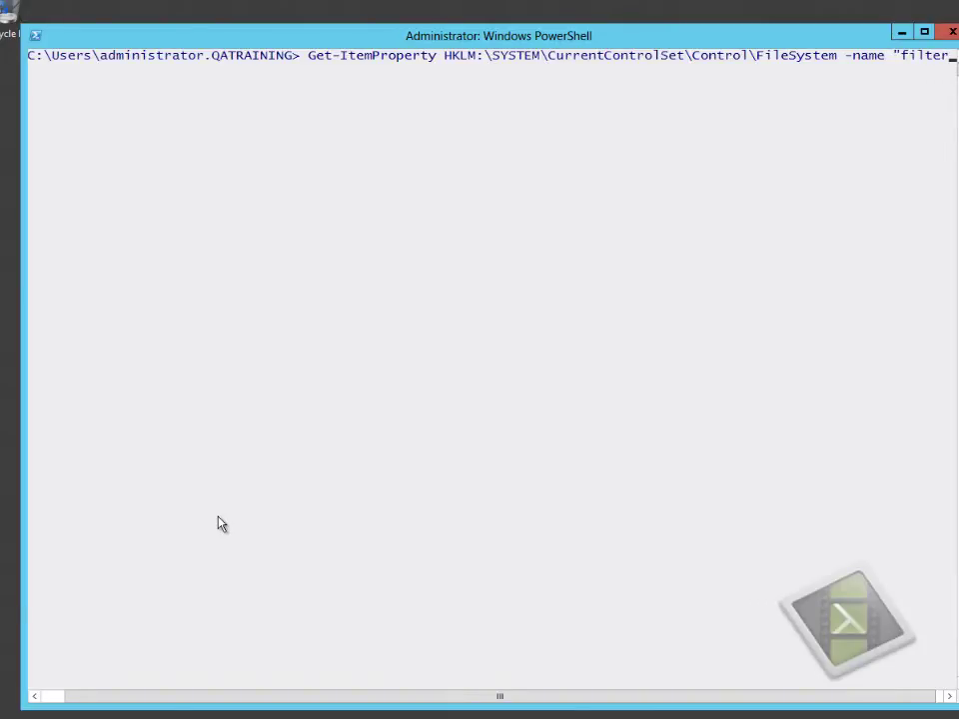
{"action": "type", "text": "support"}
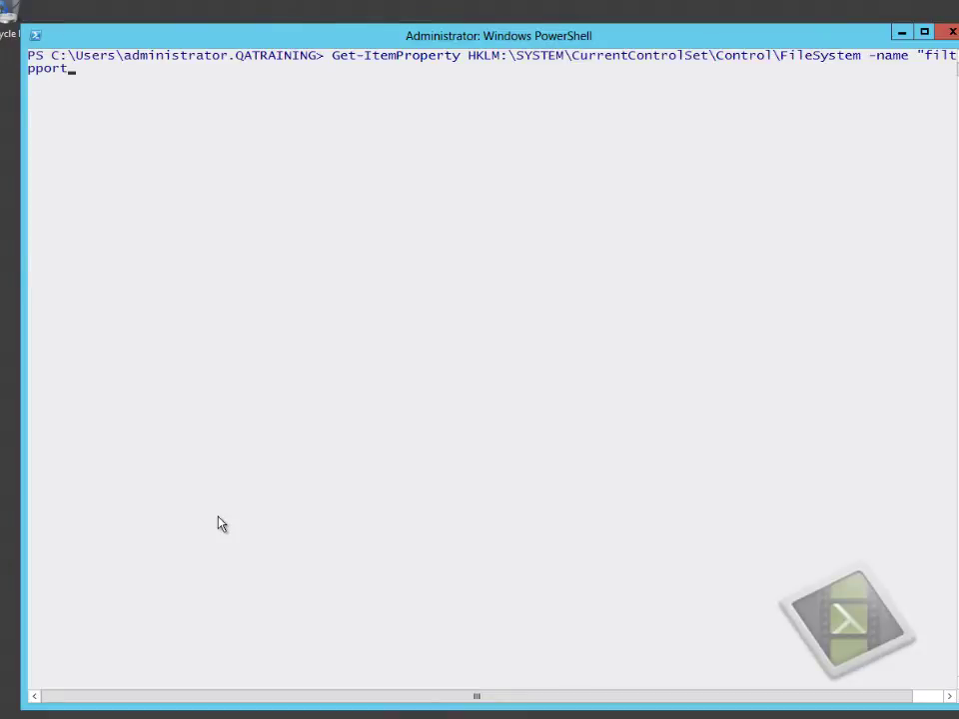
{"action": "type", "text": "edFeaturesMode\""}
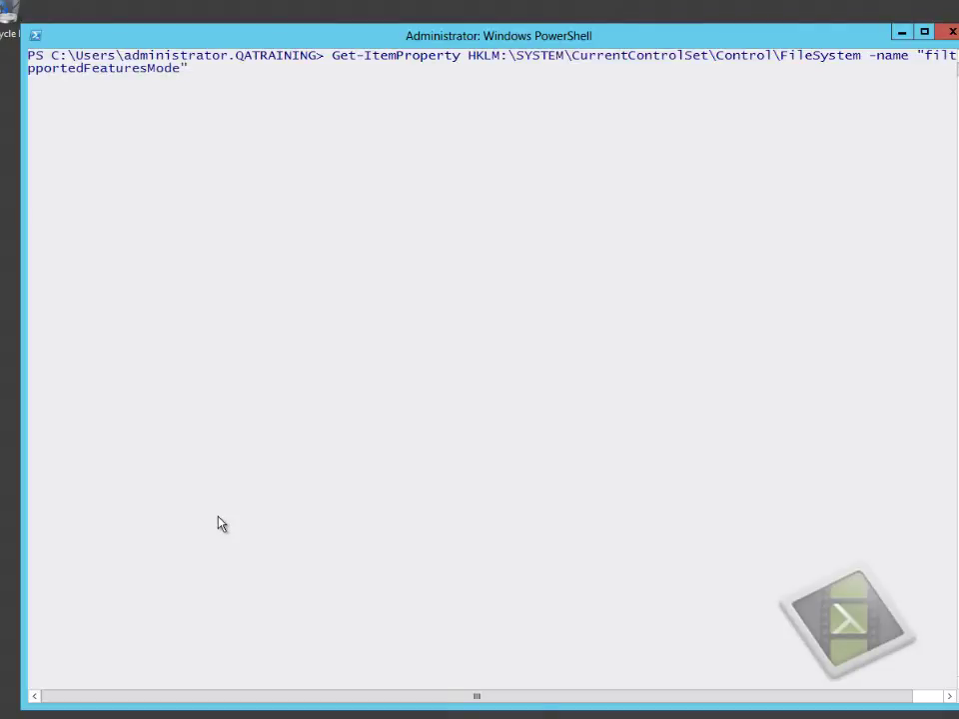
{"action": "key", "text": "Return"}
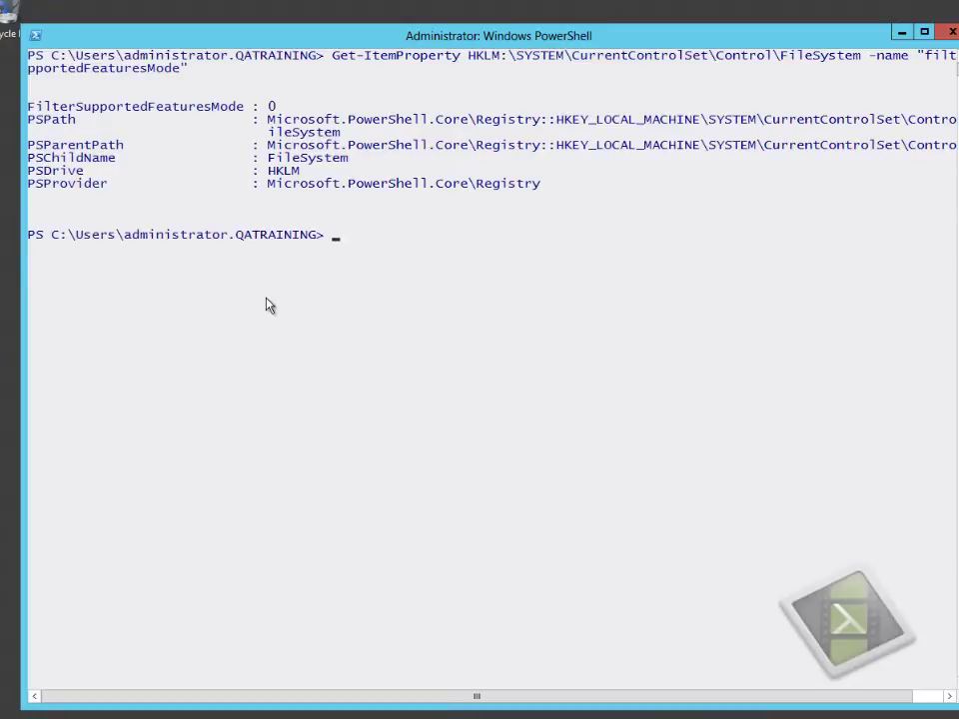
Set the FilterSupportedFeaturesMode registry value under Control\FileSystem to 1 with Set-ItemProperty, reusing the previous command
{"action": "key", "text": "Up"}
{"action": "key", "text": "Home"}
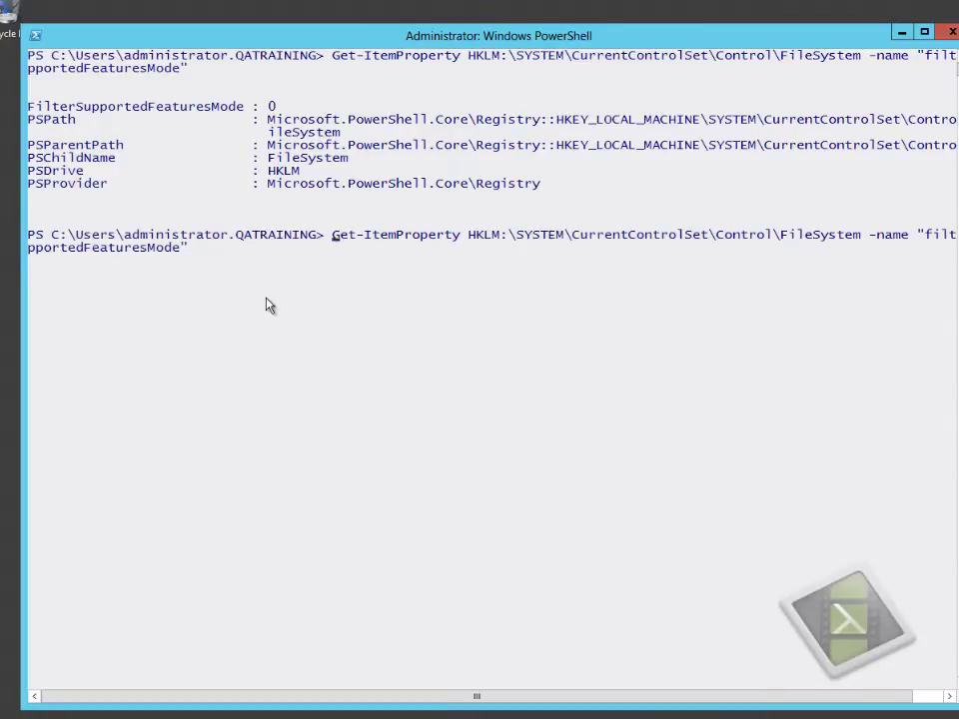
{"action": "type", "text": "set"}
{"action": "key", "text": "Delete"}
{"action": "key", "text": "End"}
{"action": "type", "text": "-value 1"}
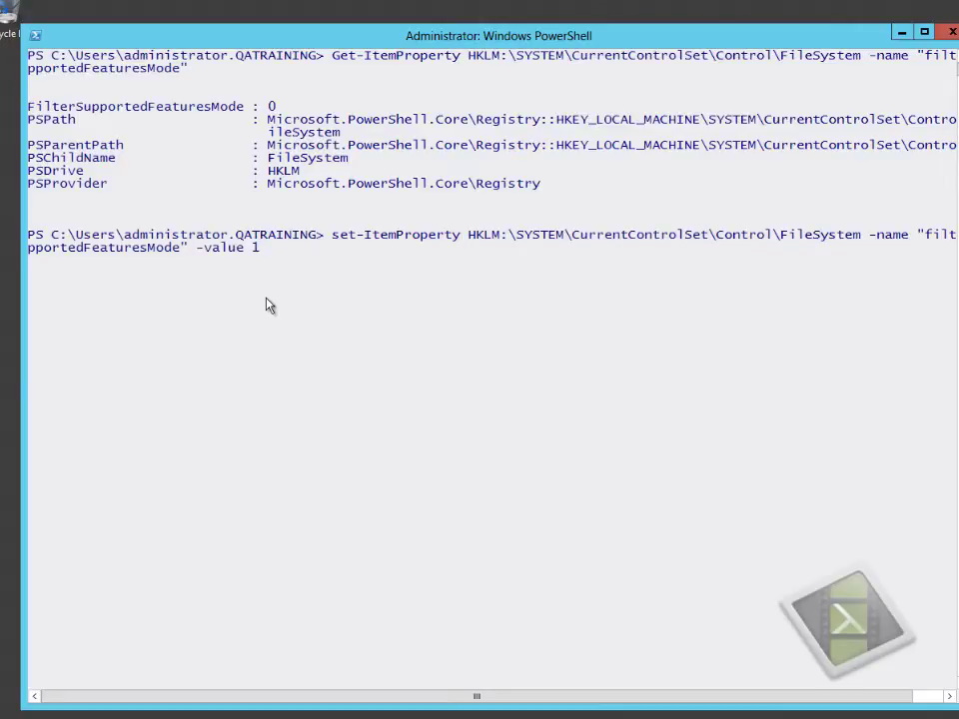
{"action": "key", "text": "Return"}
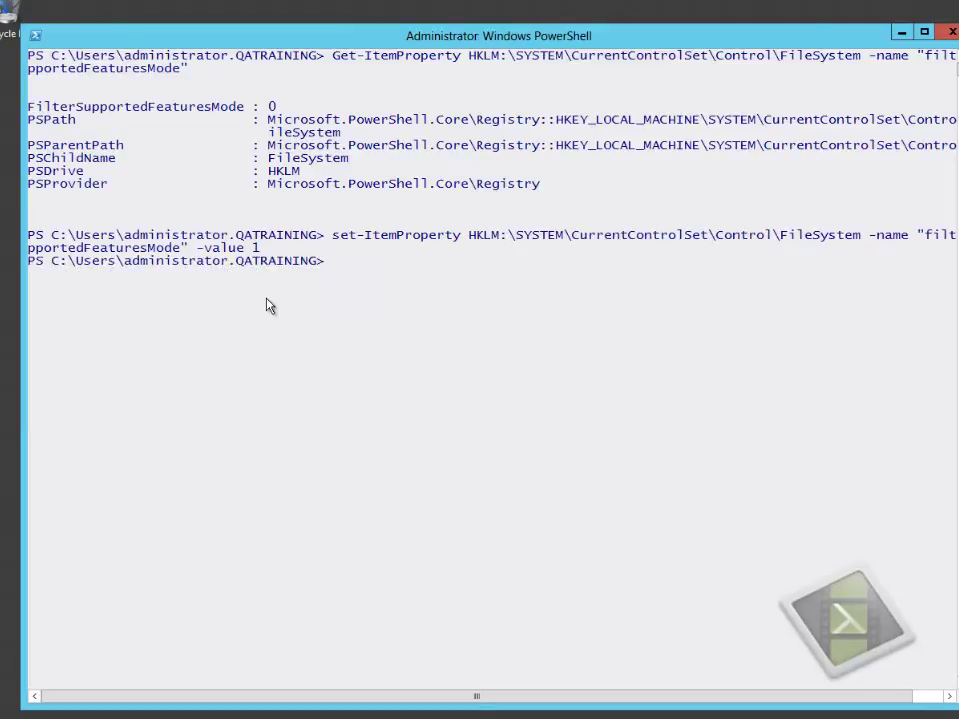
Rerun the earlier Get-ItemProperty command to check the FilterSupportedFeaturesMode value
{"action": "key", "text": "Up"}
{"action": "key", "text": "Up"}
{"action": "key", "text": "Return"}
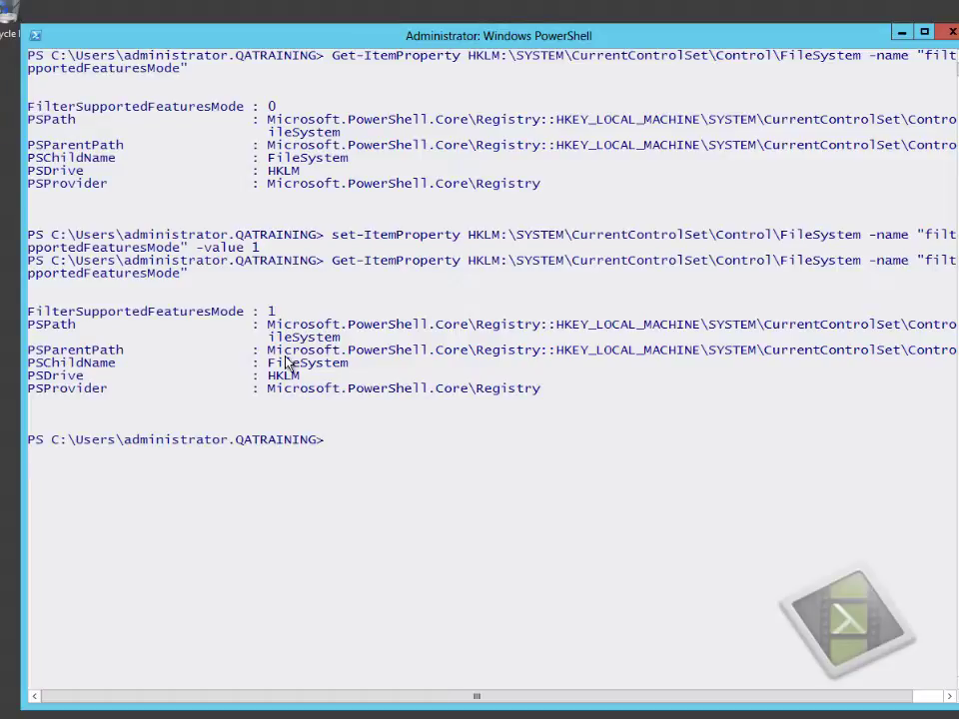
{"action": "scroll", "coordinate": [284, 362], "scroll_direction": "down", "scroll_amount": 1}
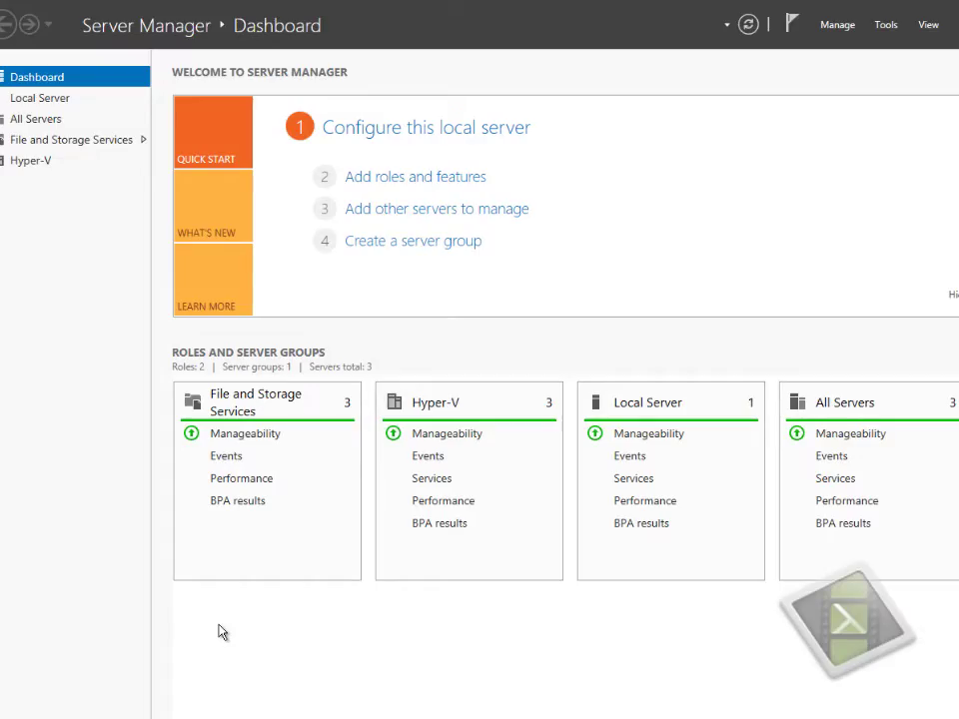
In Server Manager's File and Storage Services, examine the related volumes of HV2's clustered iSCSI disks 1, 2 and 3, and return to PowerShell
{"action": "mouse_move", "coordinate": [954, 3]}
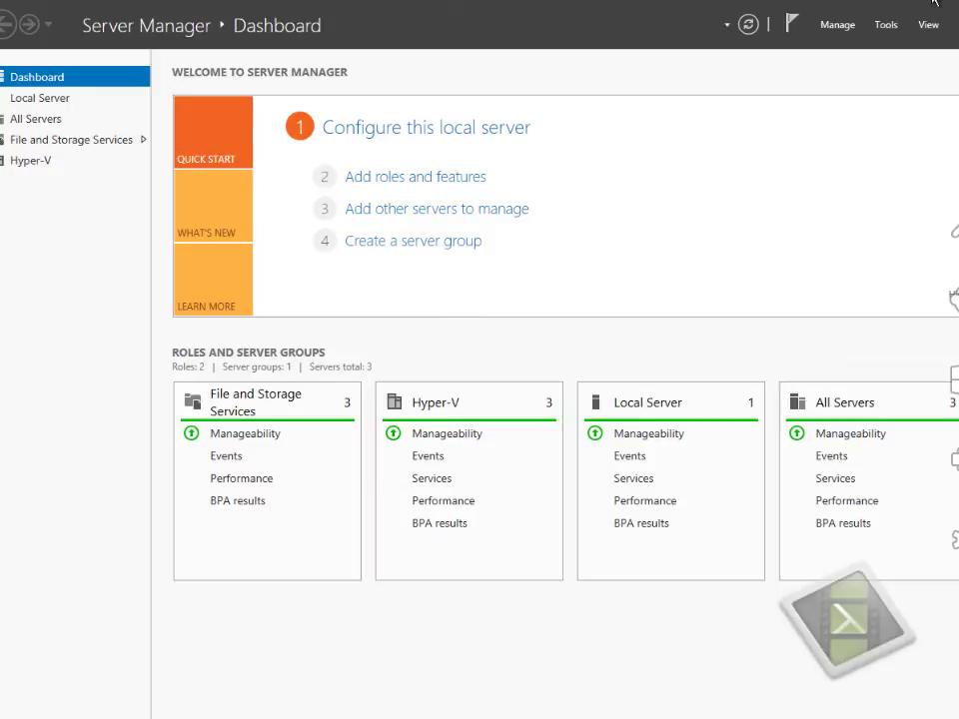
{"action": "left_click", "coordinate": [20, 144]}
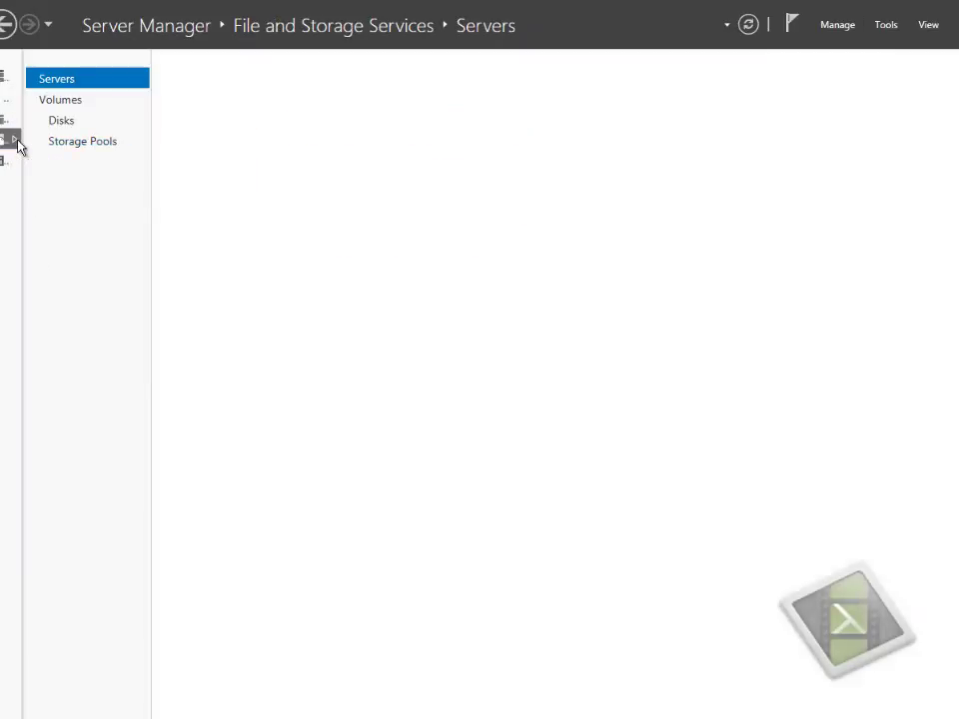
{"action": "left_click", "coordinate": [63, 122]}
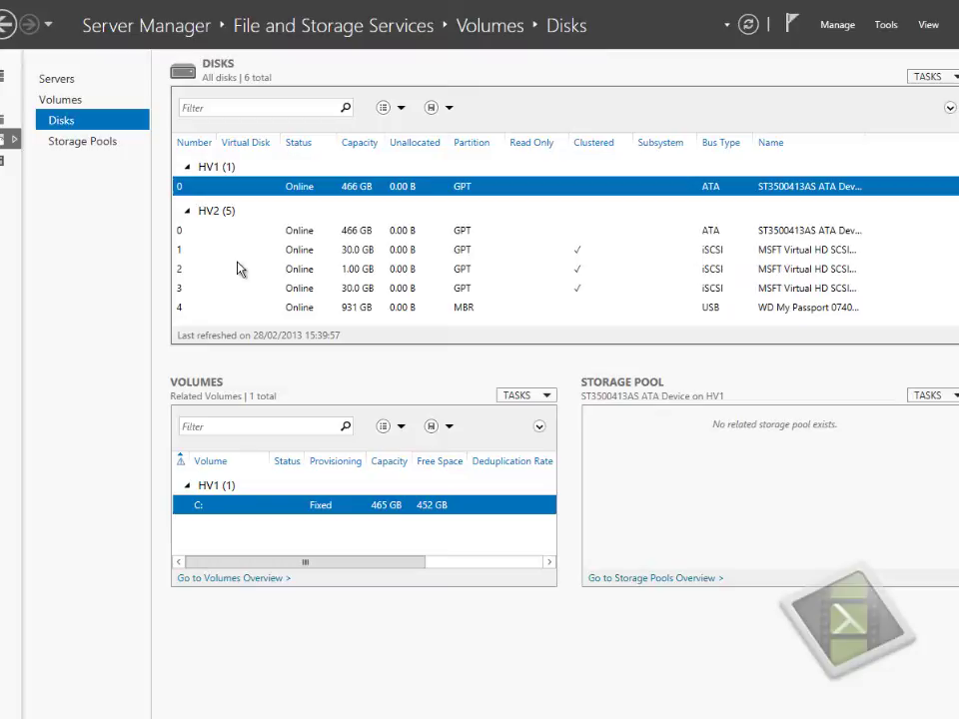
{"action": "left_click", "coordinate": [306, 250]}
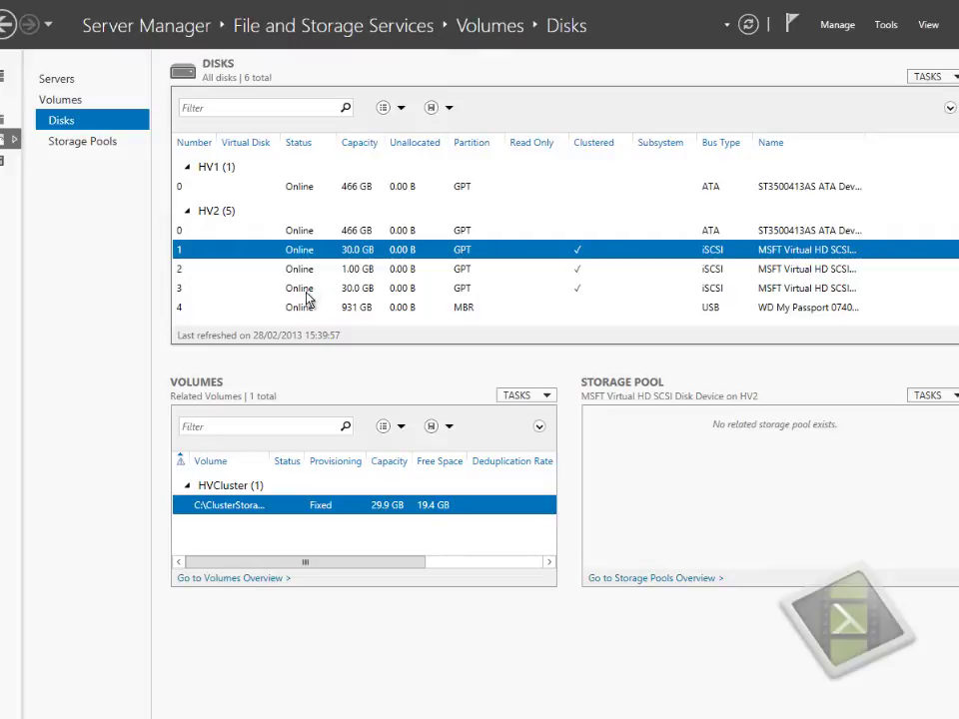
{"action": "left_click", "coordinate": [307, 293]}
{"action": "left_click", "coordinate": [304, 270]}
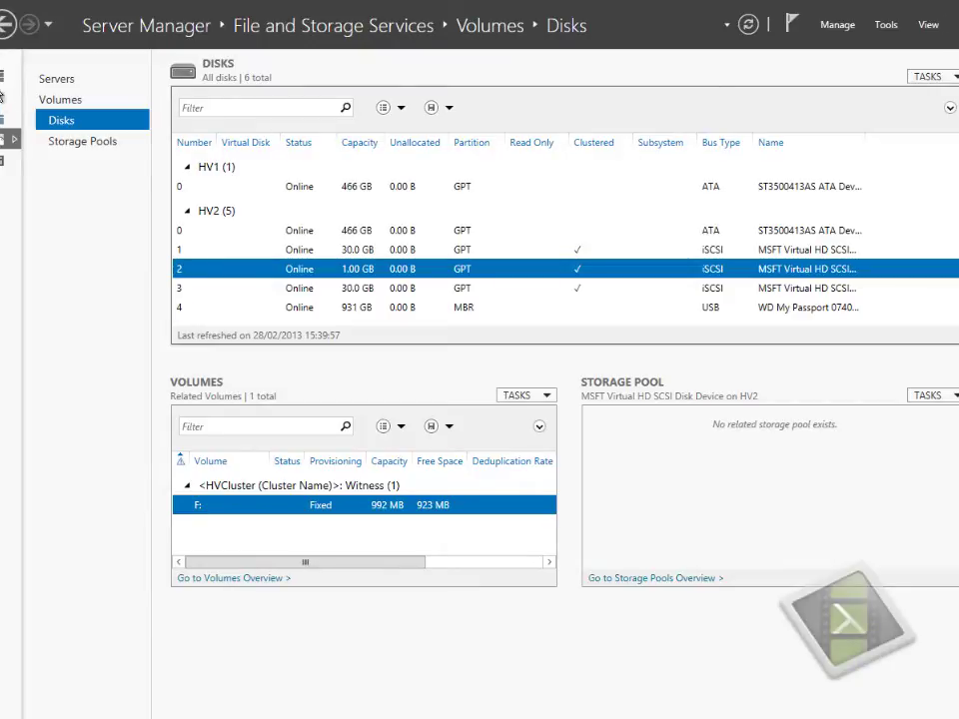
{"action": "left_click", "coordinate": [3, 73]}
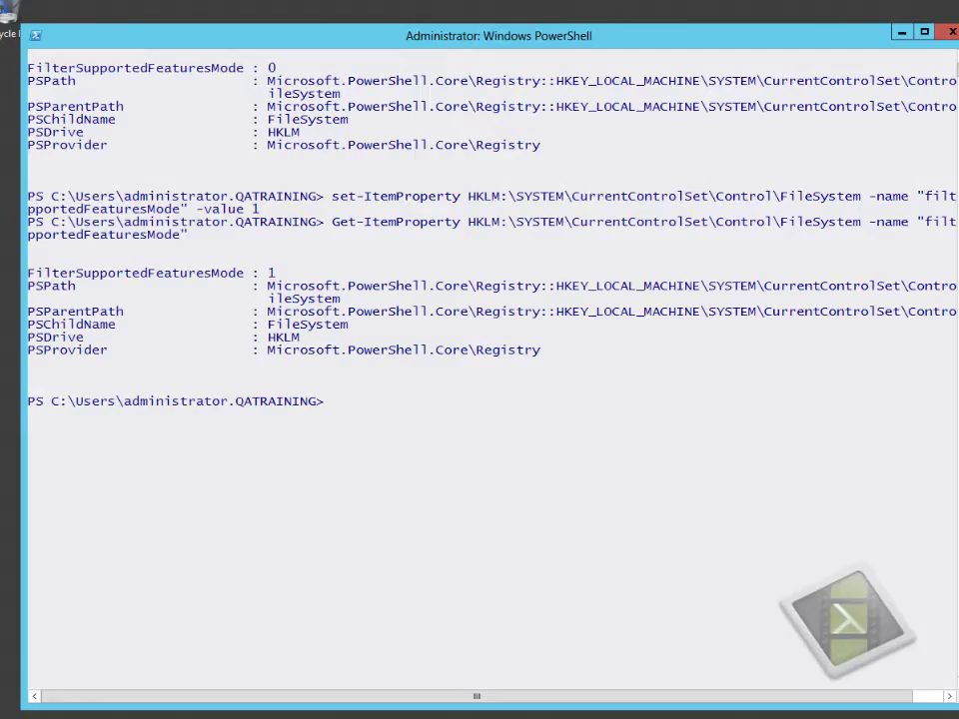
In File Explorer, copy the WS2012-03 virtual hard disk from C:\ClusterStorage\CSV-02 into the CSV-01 volume
{"action": "key", "text": "super+e"}
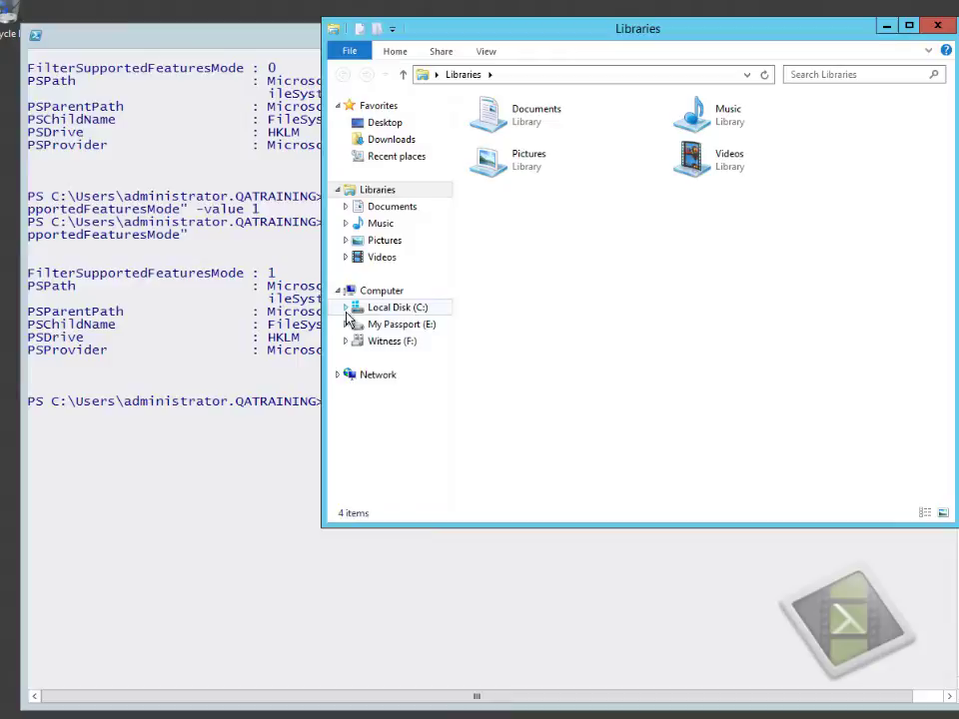
{"action": "left_click", "coordinate": [346, 309]}
{"action": "left_click", "coordinate": [355, 327]}
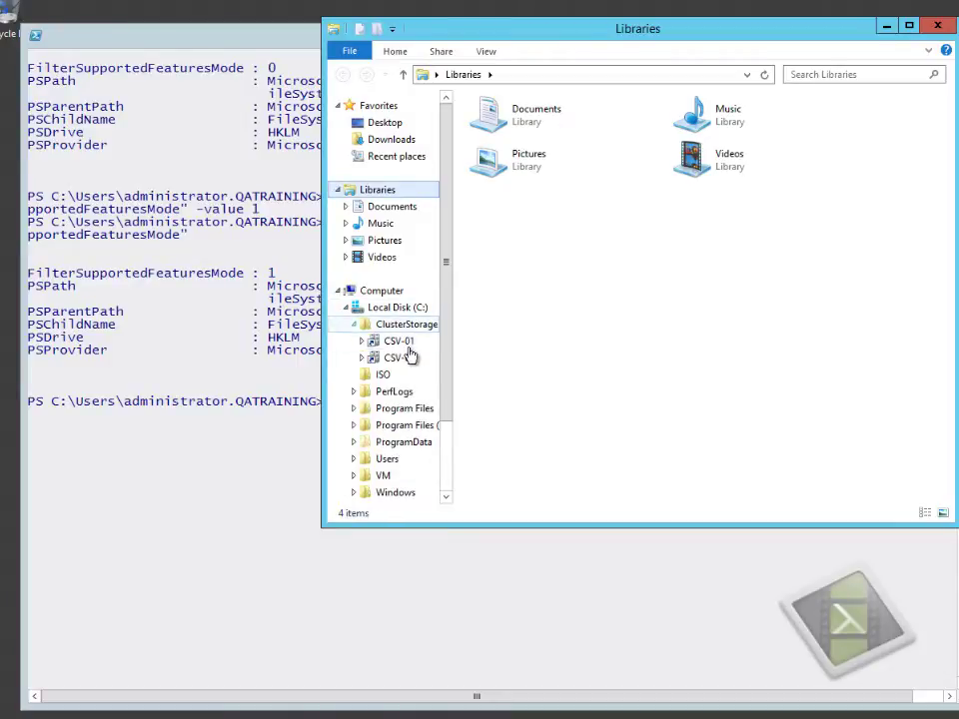
{"action": "left_click", "coordinate": [411, 360]}
{"action": "right_click", "coordinate": [512, 133]}
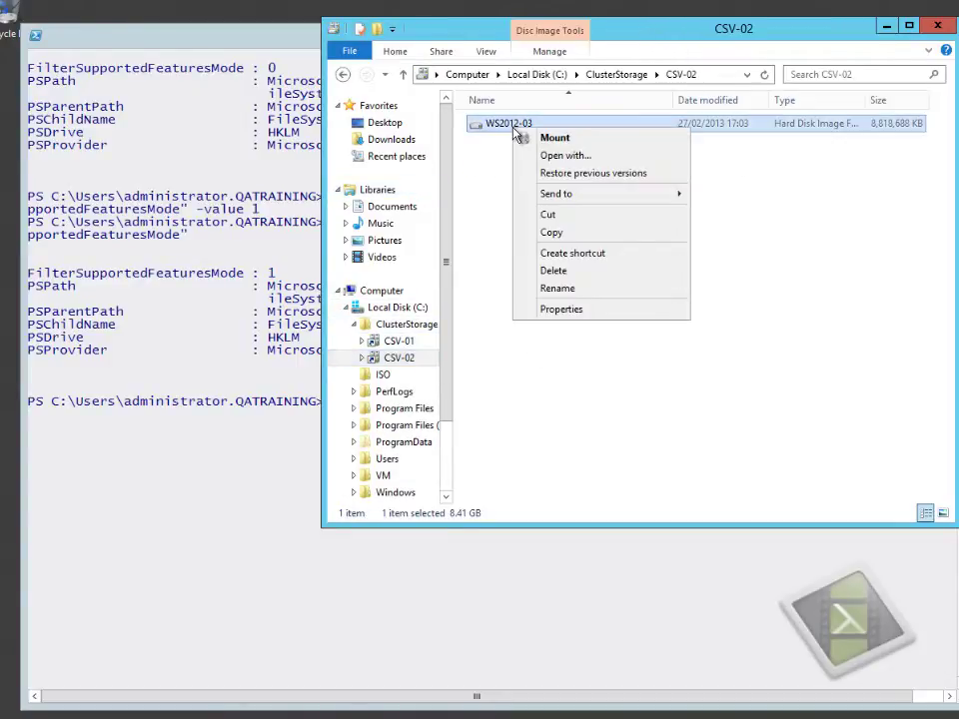
{"action": "left_click", "coordinate": [553, 236]}
{"action": "left_click", "coordinate": [405, 344]}
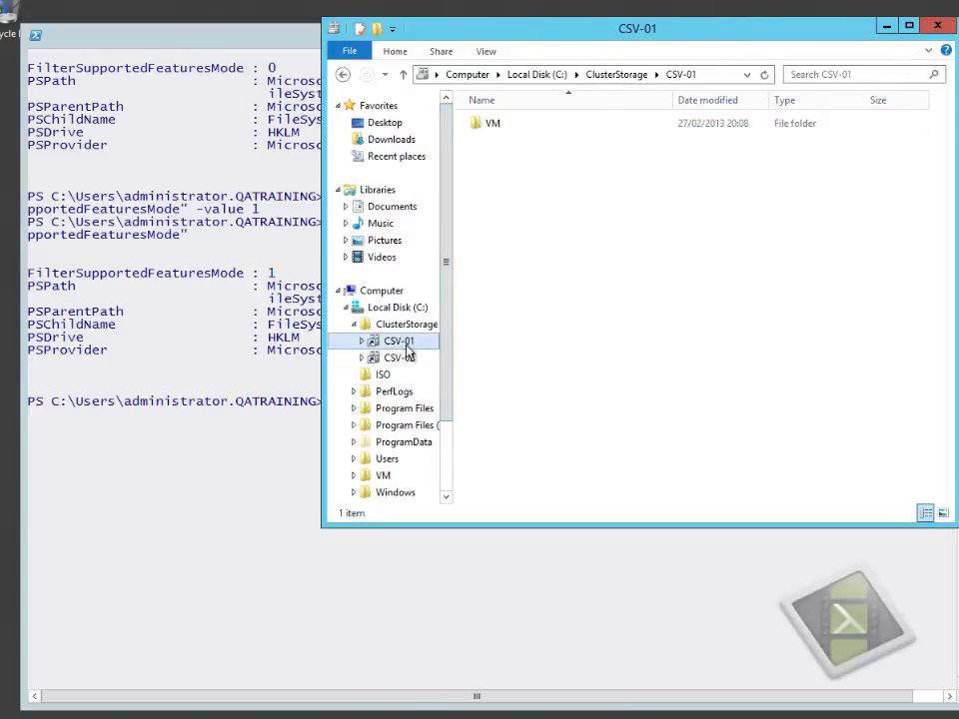
{"action": "right_click", "coordinate": [500, 183]}
{"action": "left_click", "coordinate": [545, 288]}
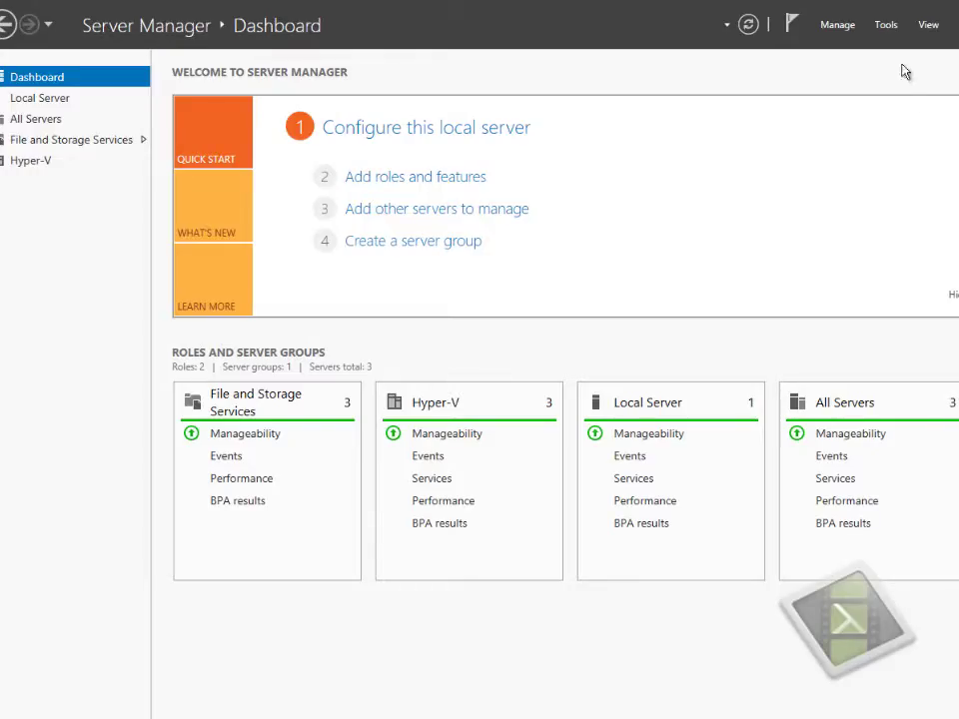
Open Performance Monitor from Server Manager and show the System data collector sets
{"action": "left_click", "coordinate": [887, 26]}
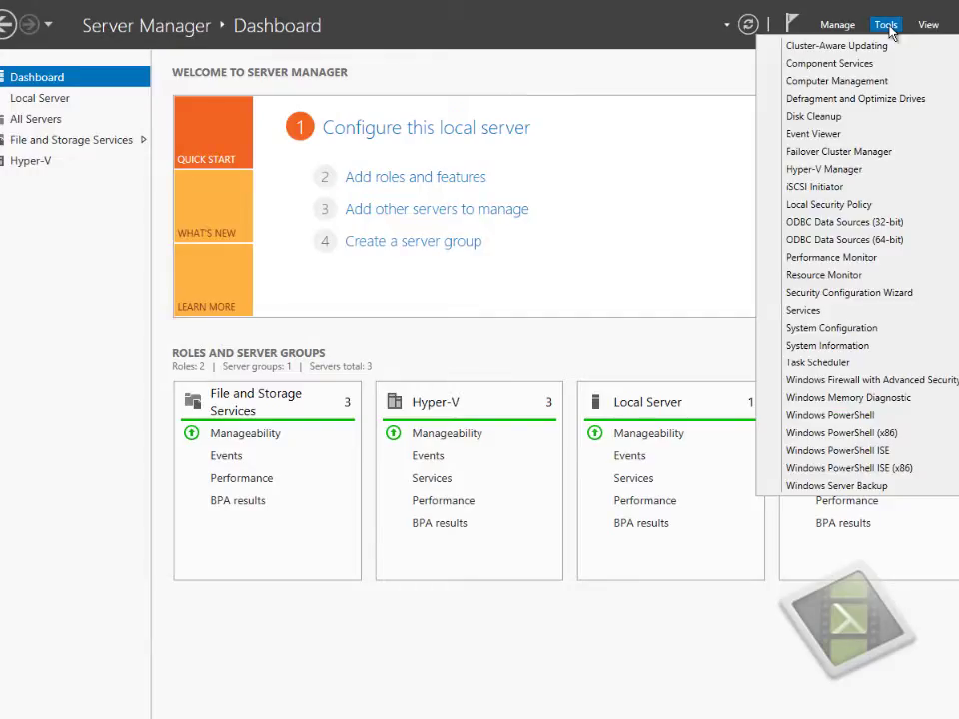
{"action": "left_click", "coordinate": [799, 258]}
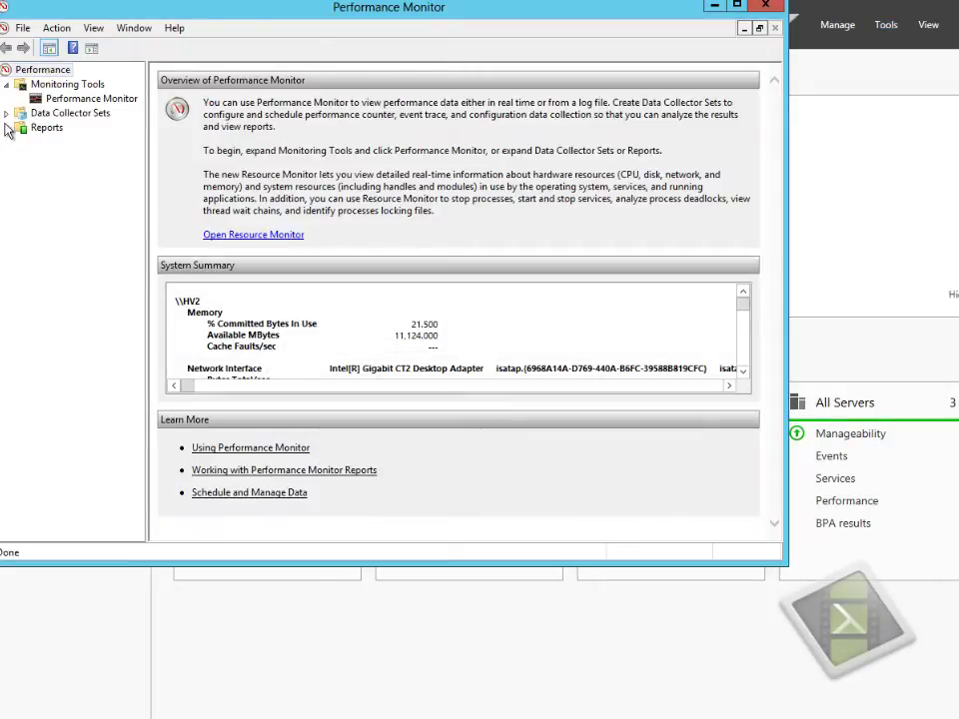
{"action": "left_click", "coordinate": [6, 113]}
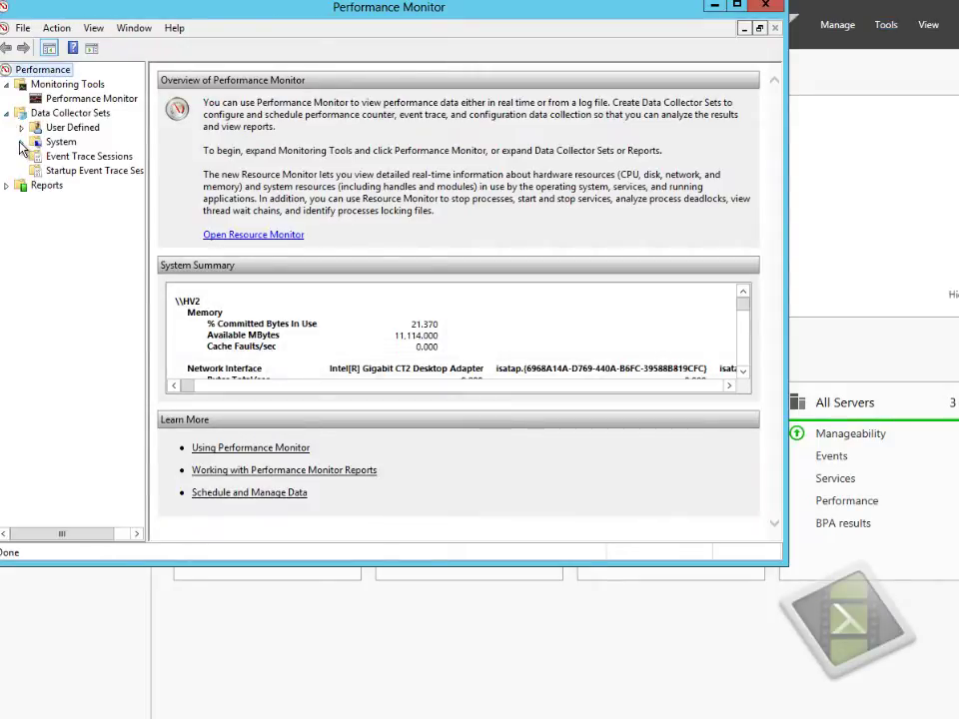
{"action": "left_click", "coordinate": [55, 143]}
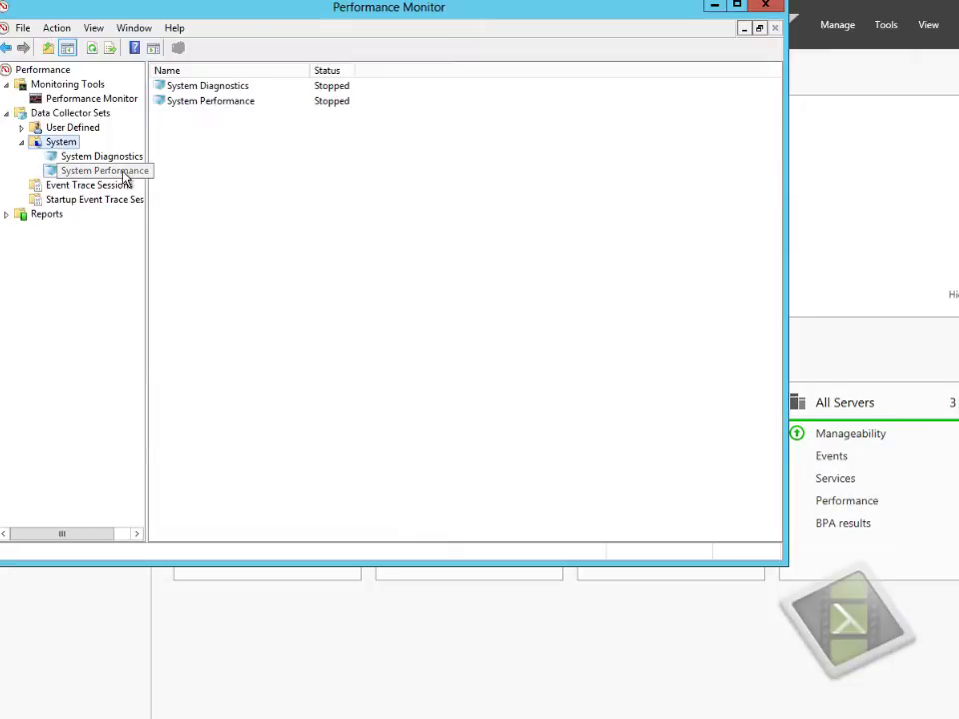
Examine the General and Stop Condition properties of the System Performance data collector set, and close them without changes
{"action": "right_click", "coordinate": [122, 172]}
{"action": "left_click", "coordinate": [192, 336]}
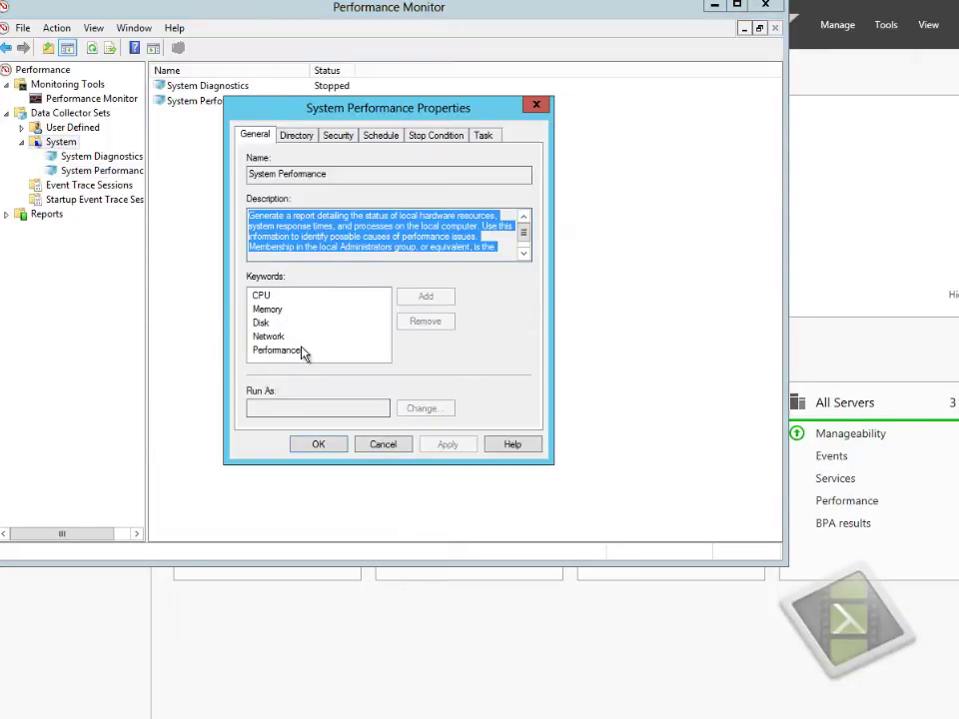
{"action": "left_click", "coordinate": [434, 138]}
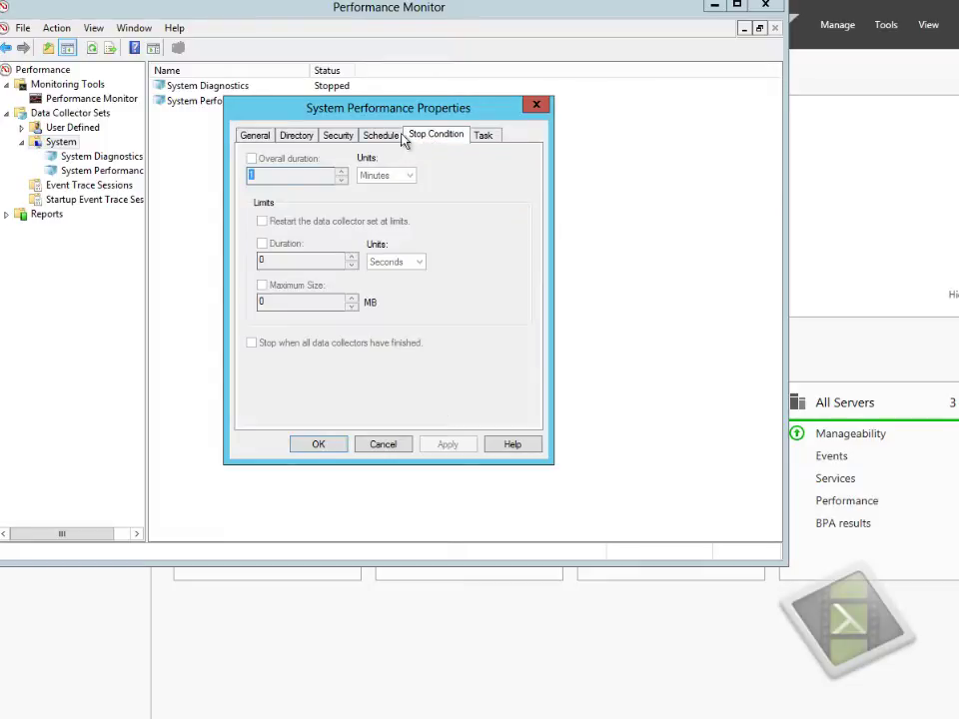
{"action": "left_click", "coordinate": [397, 447]}
{"action": "right_click", "coordinate": [99, 175]}
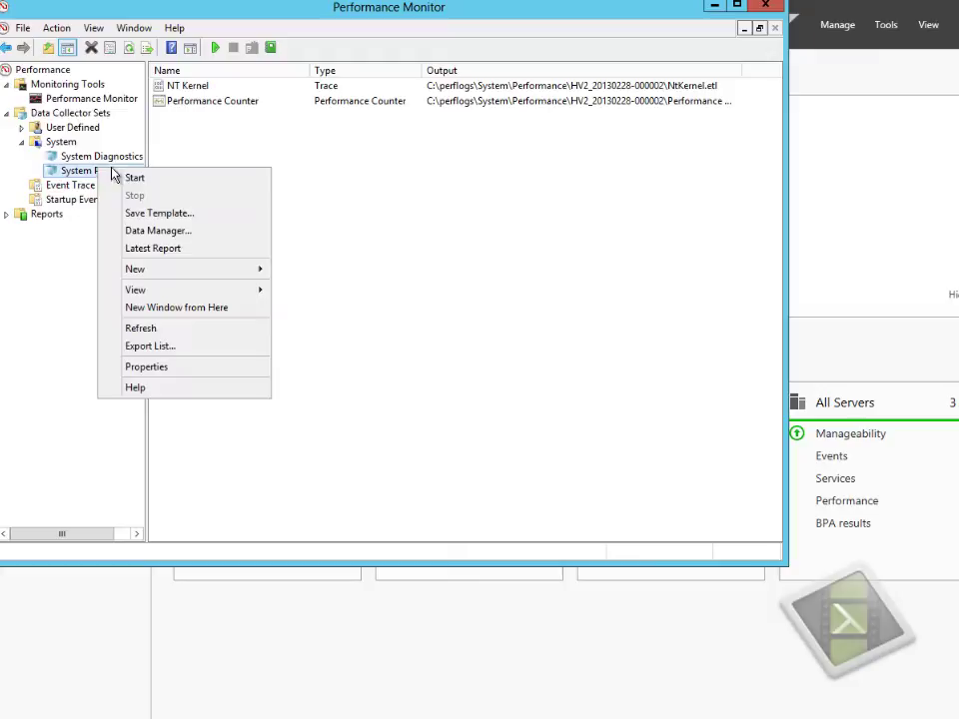
{"action": "left_click", "coordinate": [141, 181]}
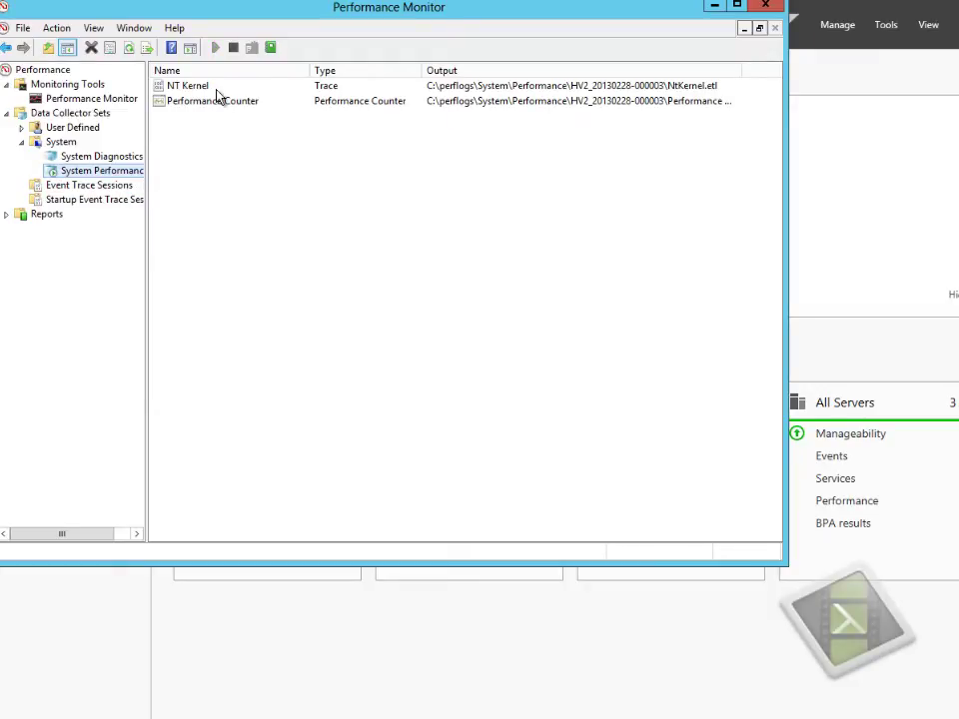
{"action": "left_click", "coordinate": [7, 215]}
{"action": "left_click", "coordinate": [22, 243]}
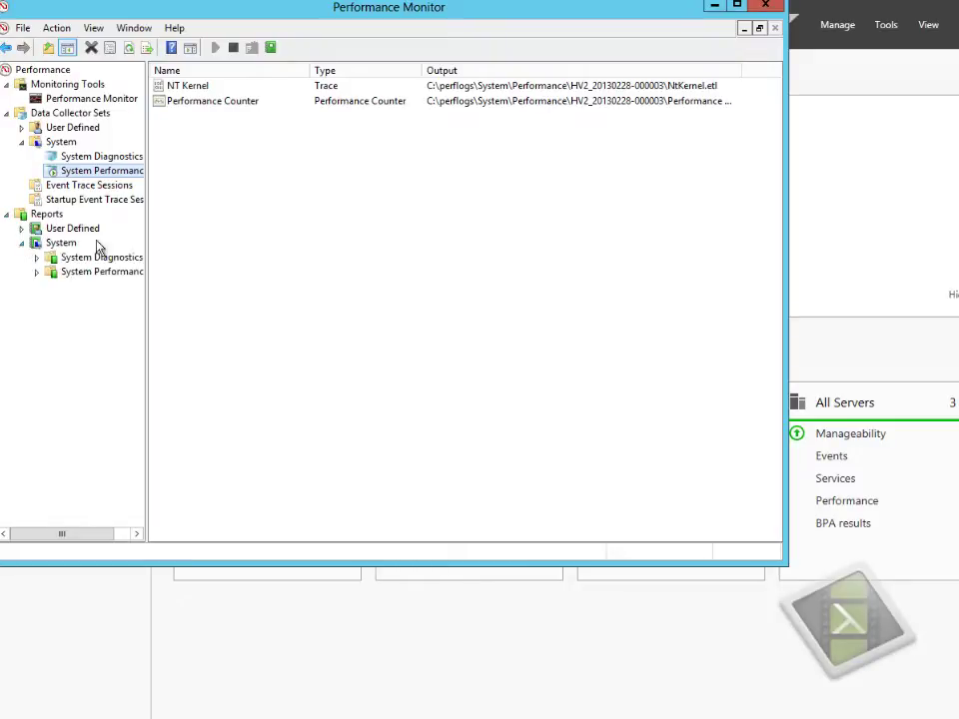
{"action": "left_click", "coordinate": [37, 272]}
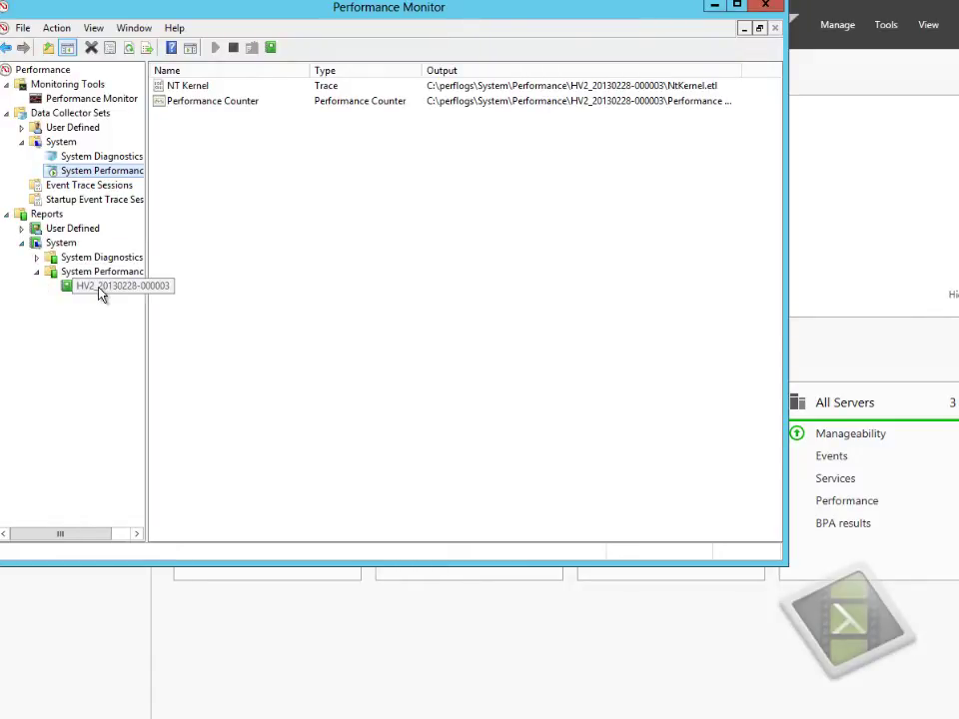
{"action": "left_click", "coordinate": [100, 289]}
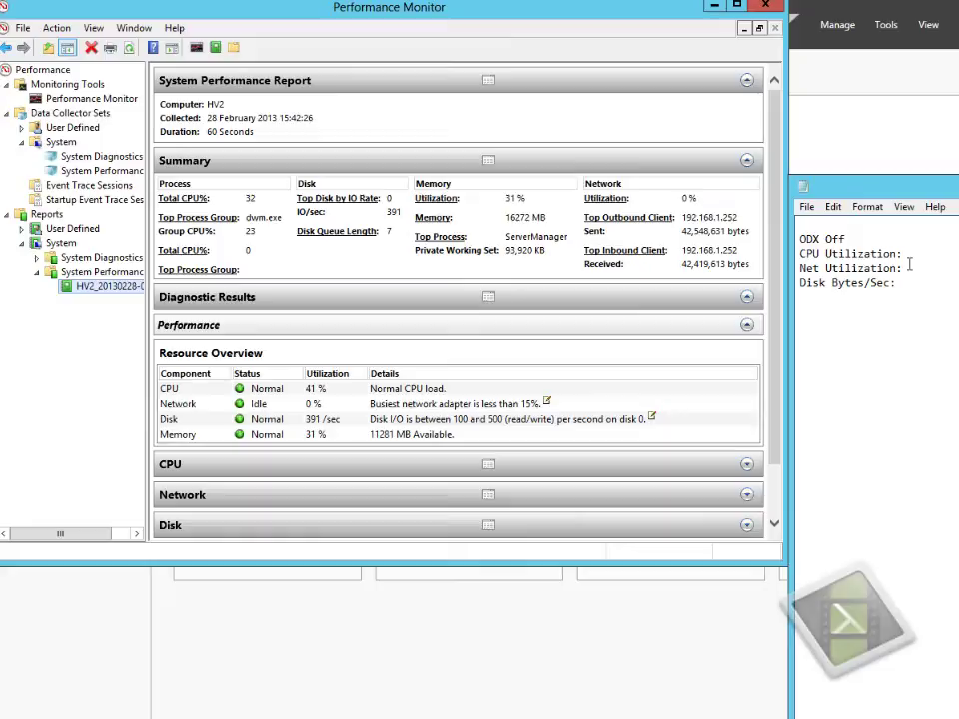
In the ODX Off section of the text notes, record CPU Utilization as 41% and Net Utilization as 0%
{"action": "type", "text": "41%"}
{"action": "left_click", "coordinate": [920, 268]}
{"action": "type", "text": "0%"}
Expand the report's Physical Disk counters and record the maximum Disk Bytes/sec, 232,049,417, in the ODX Off notes
{"action": "left_click", "coordinate": [911, 283]}
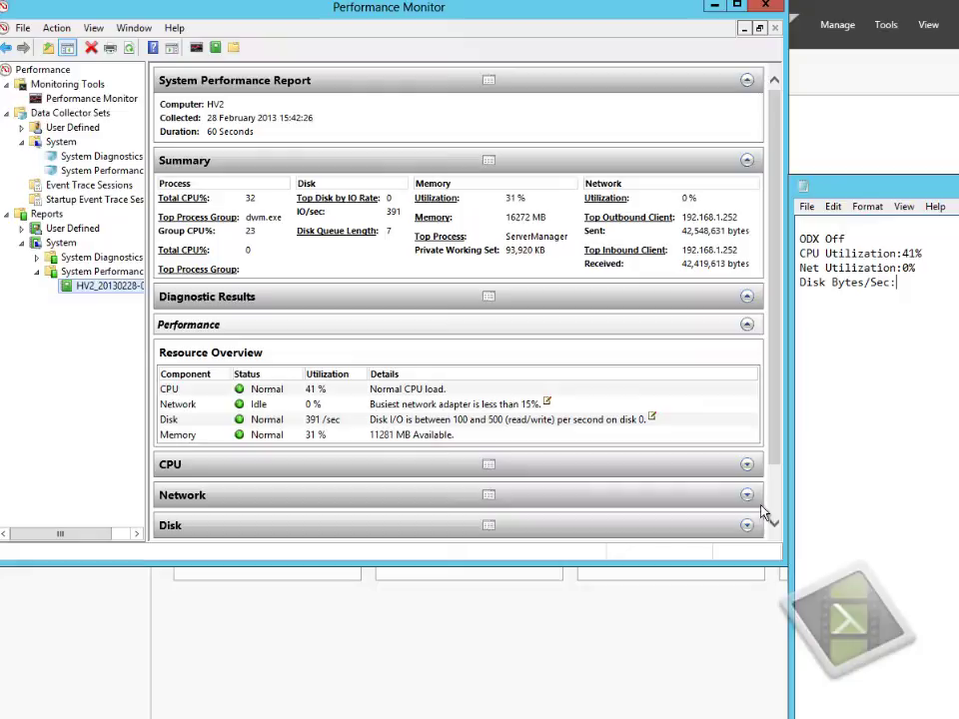
{"action": "scroll", "coordinate": [775, 507], "scroll_direction": "down", "scroll_amount": 1}
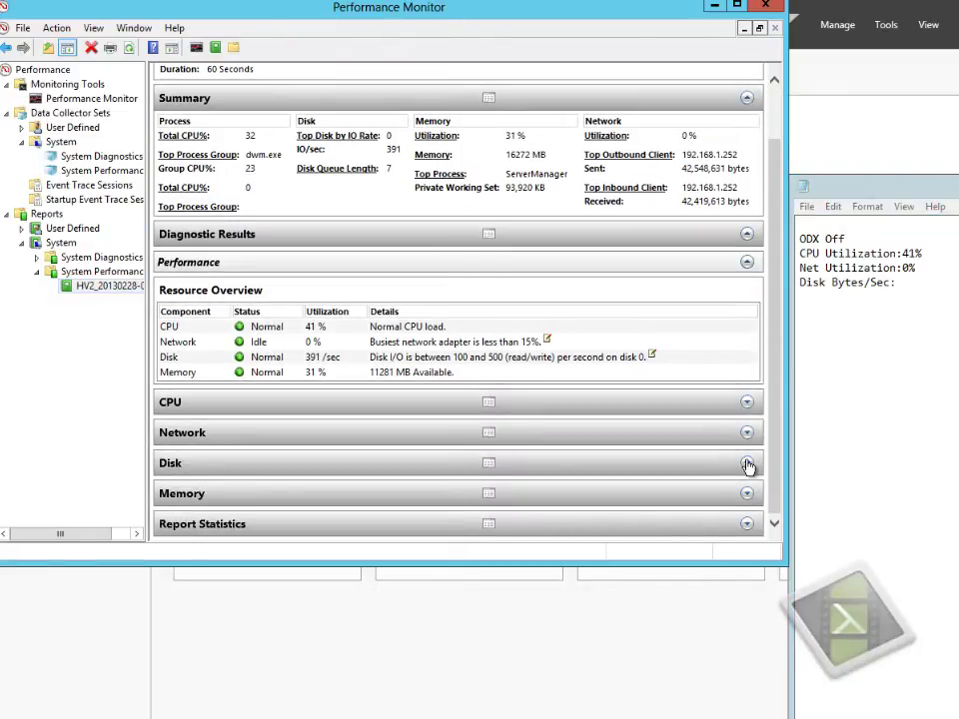
{"action": "left_click", "coordinate": [747, 463]}
{"action": "scroll", "coordinate": [778, 508], "scroll_direction": "down", "scroll_amount": 1}
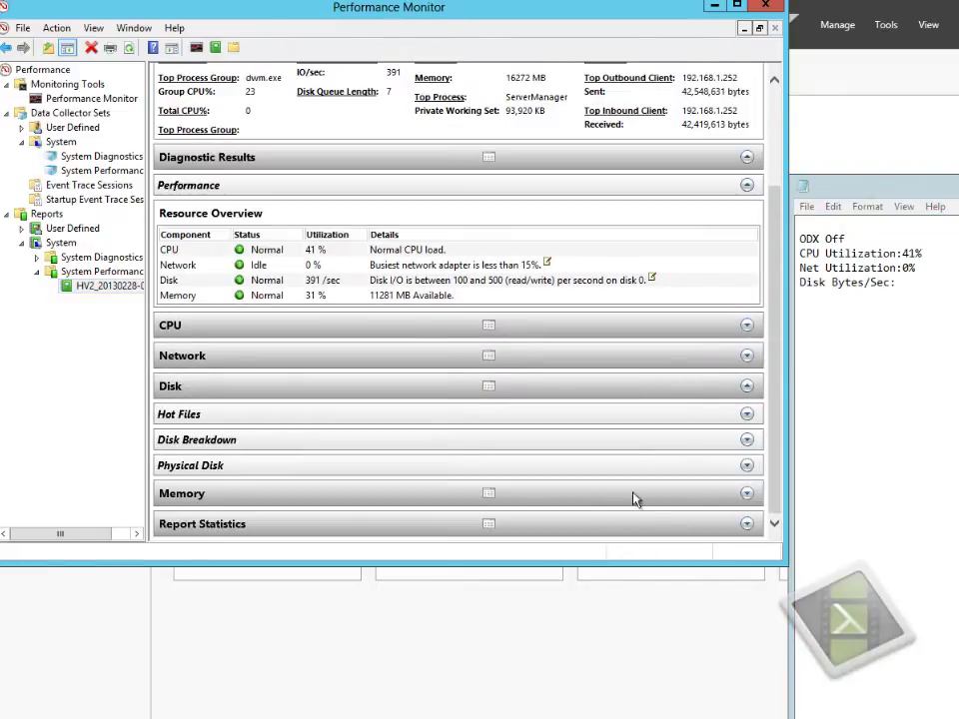
{"action": "left_click", "coordinate": [747, 466]}
{"action": "scroll", "coordinate": [775, 492], "scroll_direction": "down", "scroll_amount": 5}
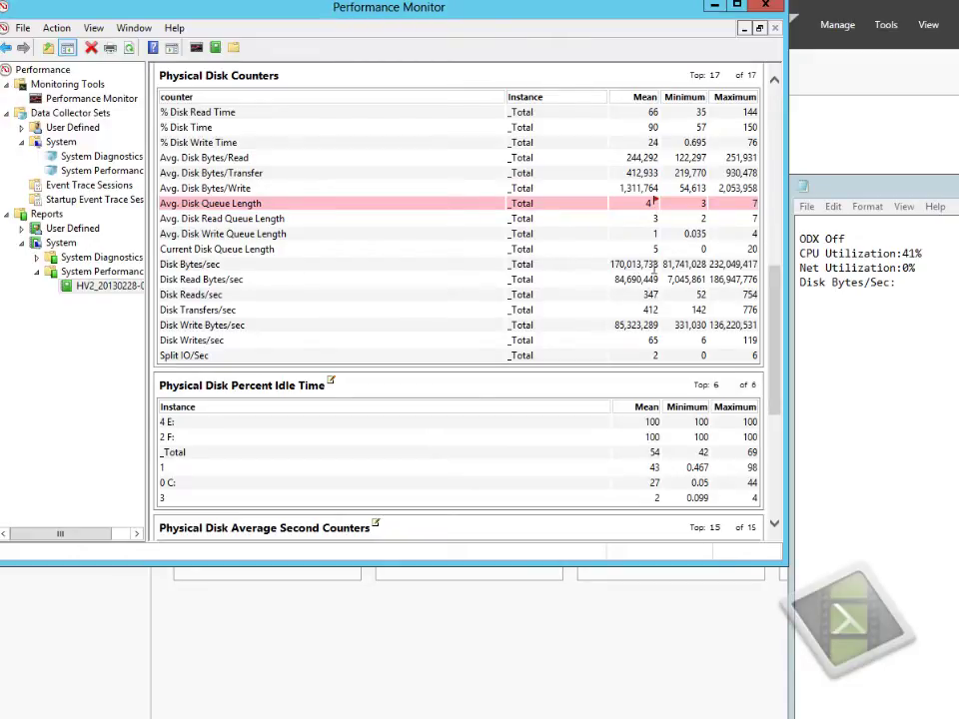
{"action": "left_click", "coordinate": [902, 284]}
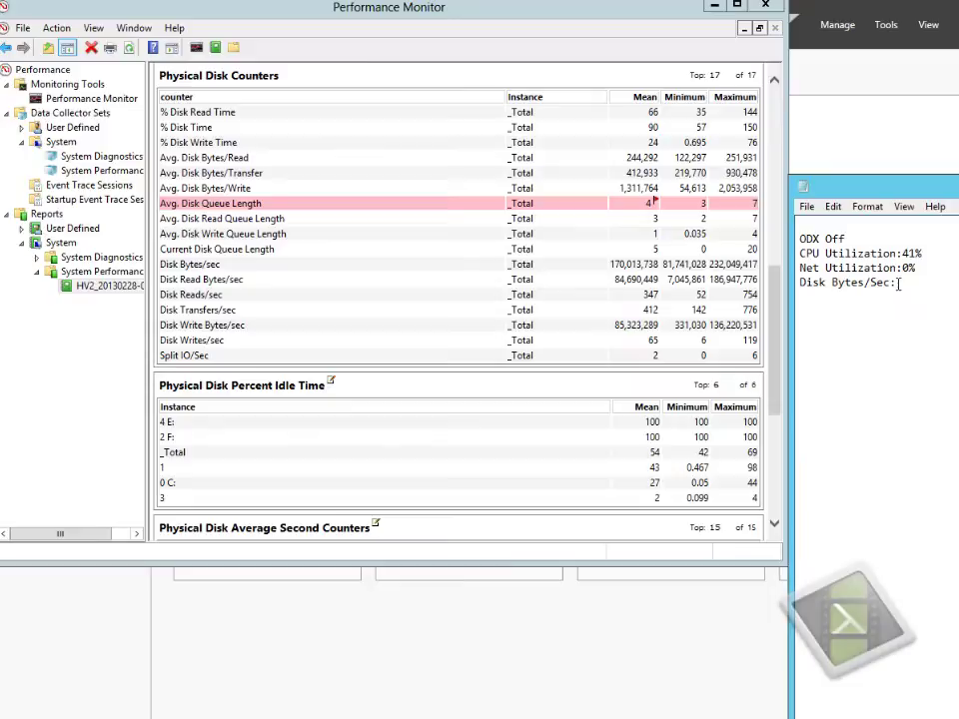
{"action": "type", "text": "232,049"}
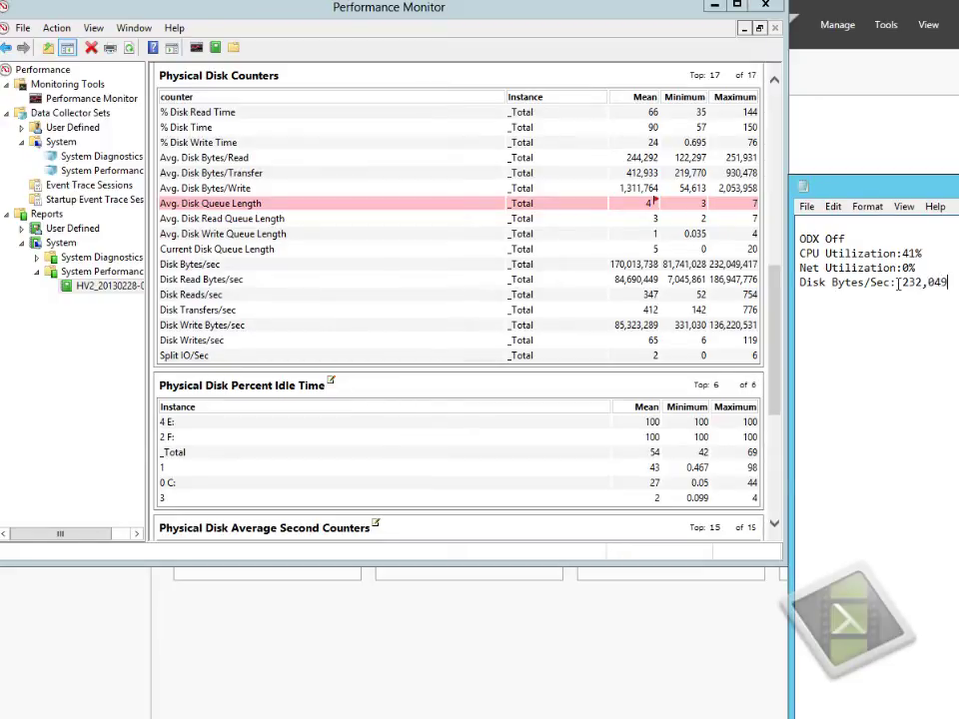
{"action": "type", "text": ",4"}
{"action": "right_click", "coordinate": [91, 289]}
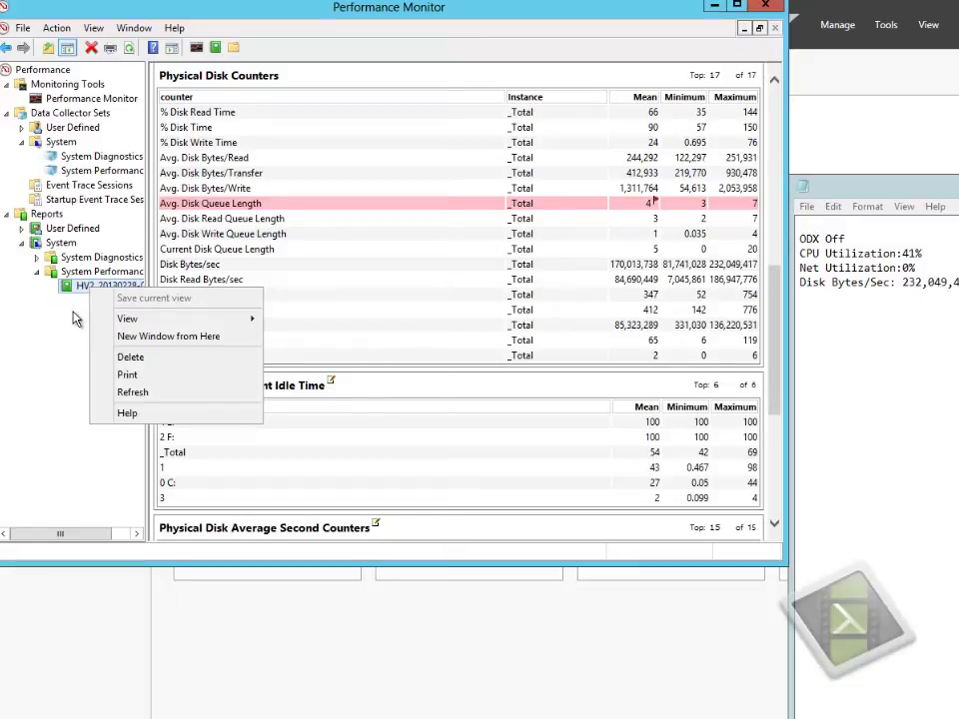
{"action": "left_click", "coordinate": [75, 327]}
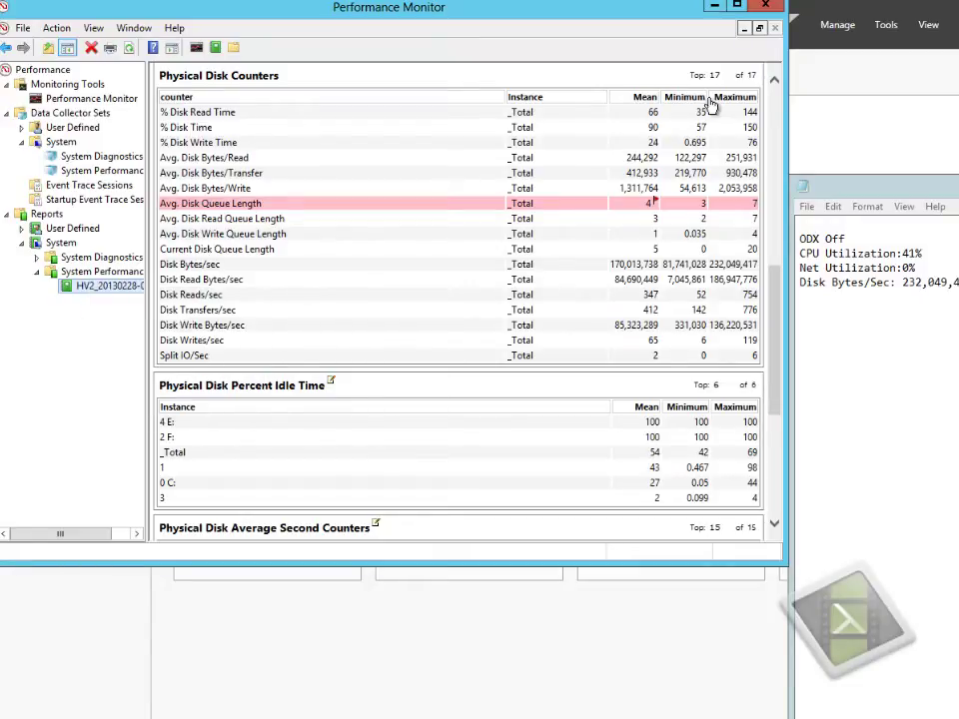
Minimize Performance Monitor, return to PowerShell and set FilterSupportedFeaturesMode to 0 by reusing the earlier Set-ItemProperty command
{"action": "left_click", "coordinate": [715, 8]}
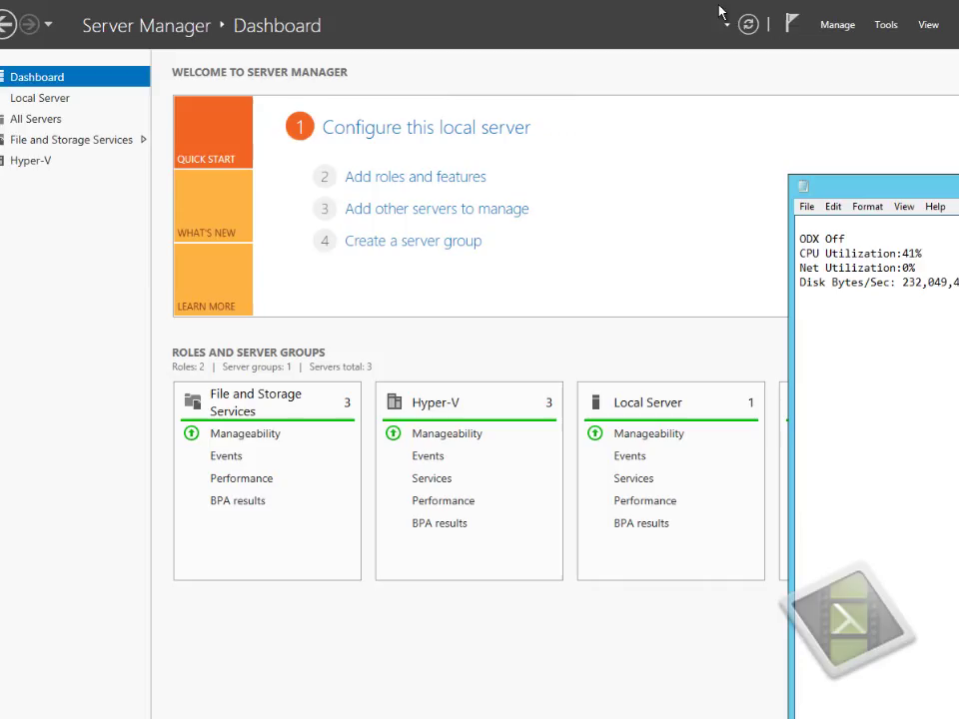
{"action": "key", "text": "alt+Tab"}
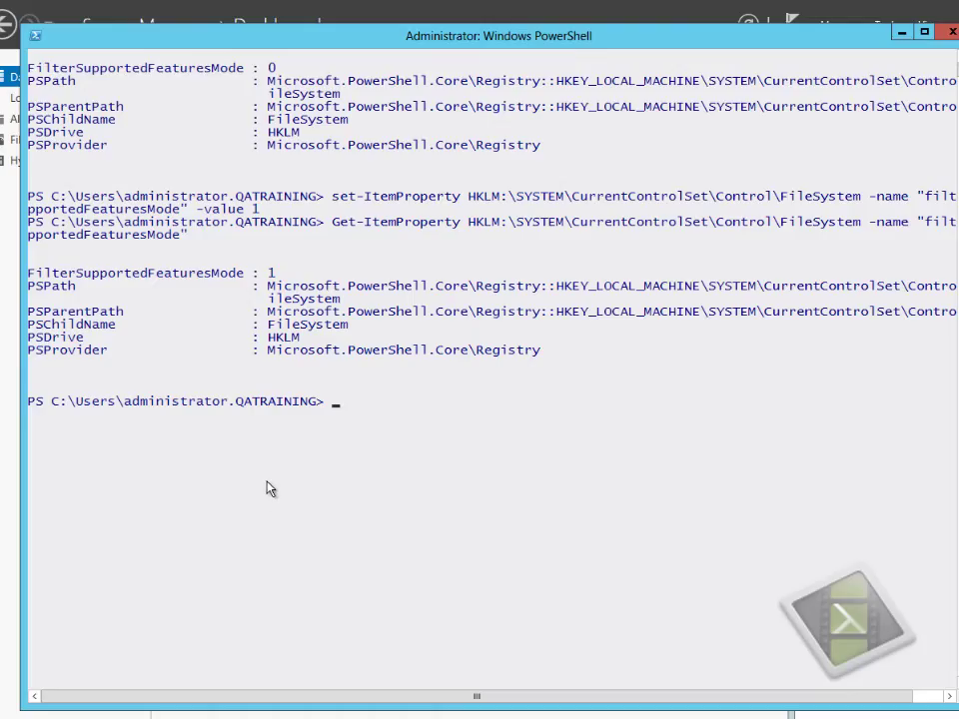
{"action": "key", "text": "Up"}
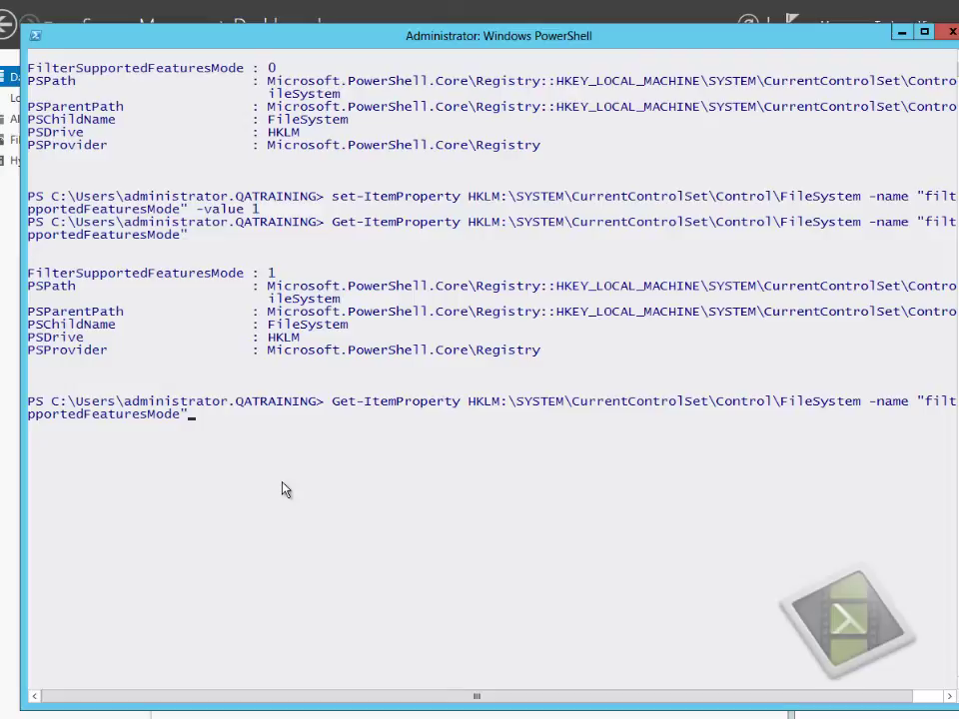
{"action": "key", "text": "Escape"}
{"action": "type", "text": "cls"}
{"action": "key", "text": "Up"}
{"action": "key", "text": "Up"}
{"action": "key", "text": "BackSpace"}
{"action": "type", "text": "0"}
{"action": "key", "text": "Return"}
Rerun Get-ItemProperty for FilterSupportedFeaturesMode in PowerShell to check the changed registry value
{"action": "key", "text": "Up"}
{"action": "key", "text": "Up"}
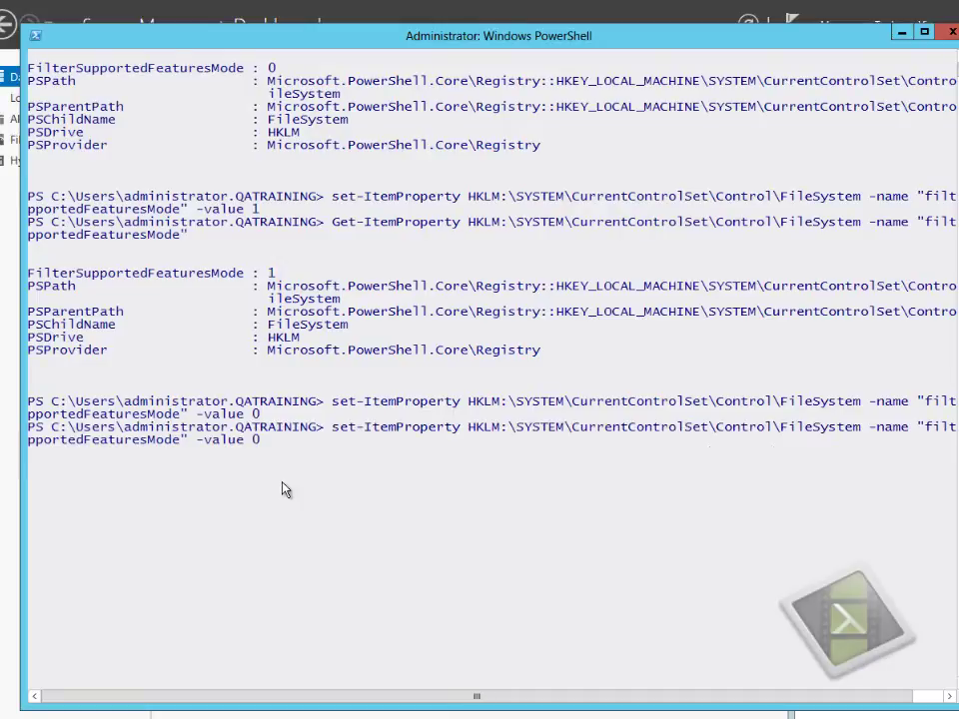
{"action": "key", "text": "Return"}
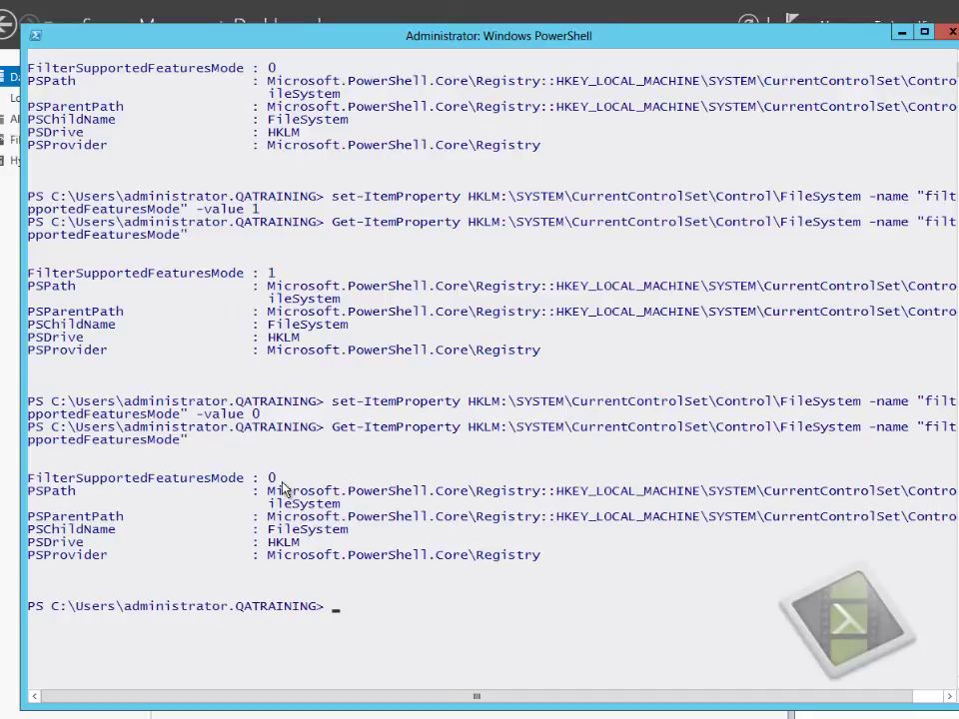
Minimize PowerShell, switch to File Explorer and copy the WS2012-03 virtual hard disk from the CSV-02 cluster volume
{"action": "left_click", "coordinate": [901, 33]}
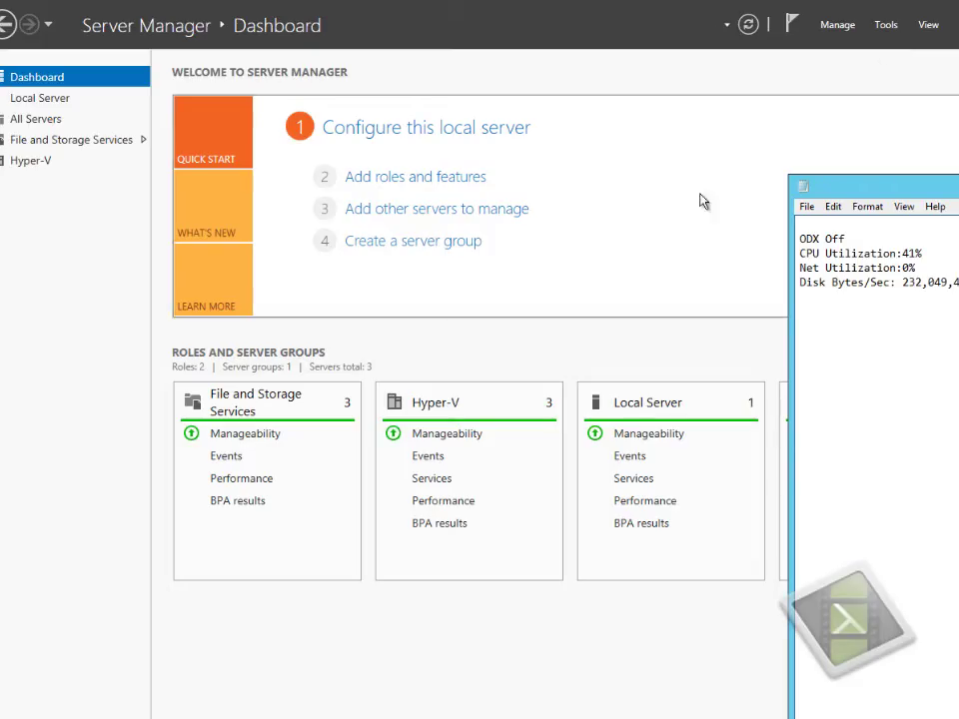
{"action": "mouse_move", "coordinate": [114, 717]}
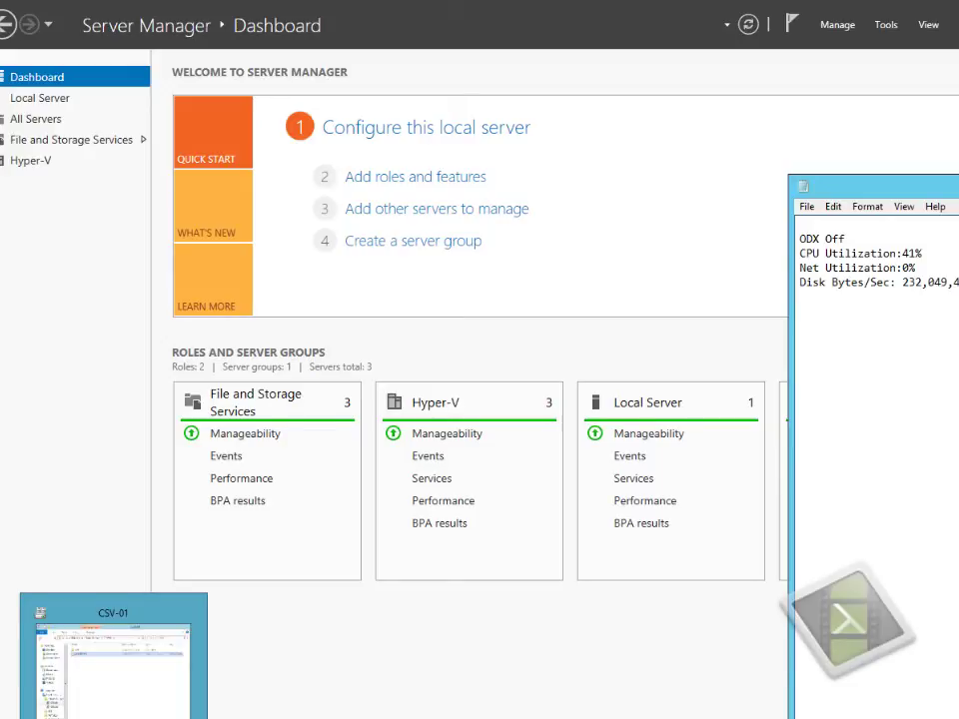
{"action": "left_click", "coordinate": [113, 660]}
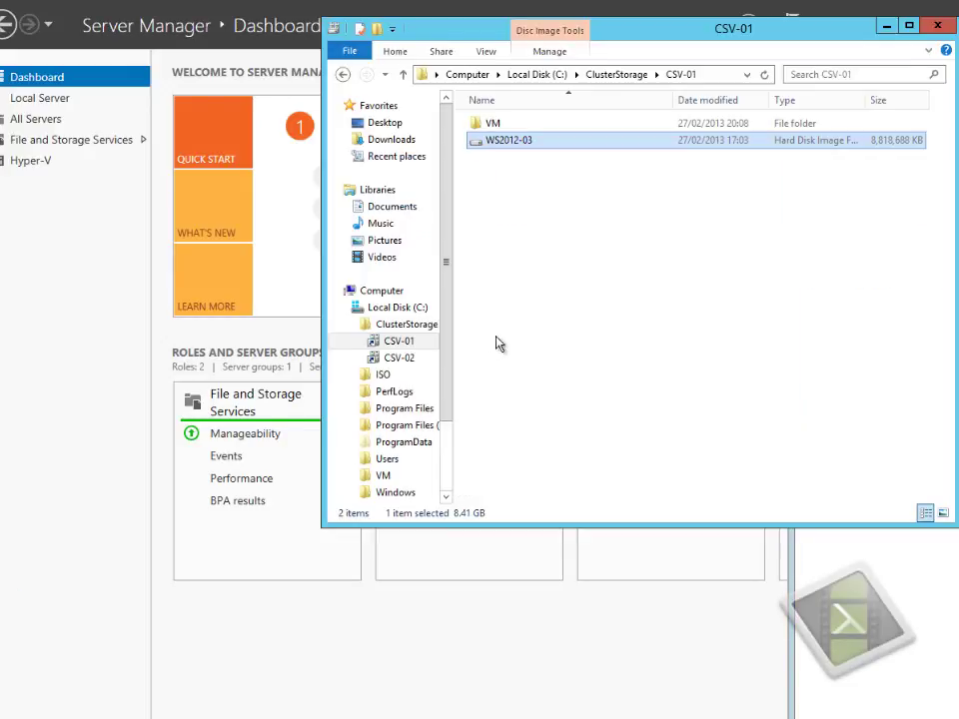
{"action": "left_click", "coordinate": [409, 361]}
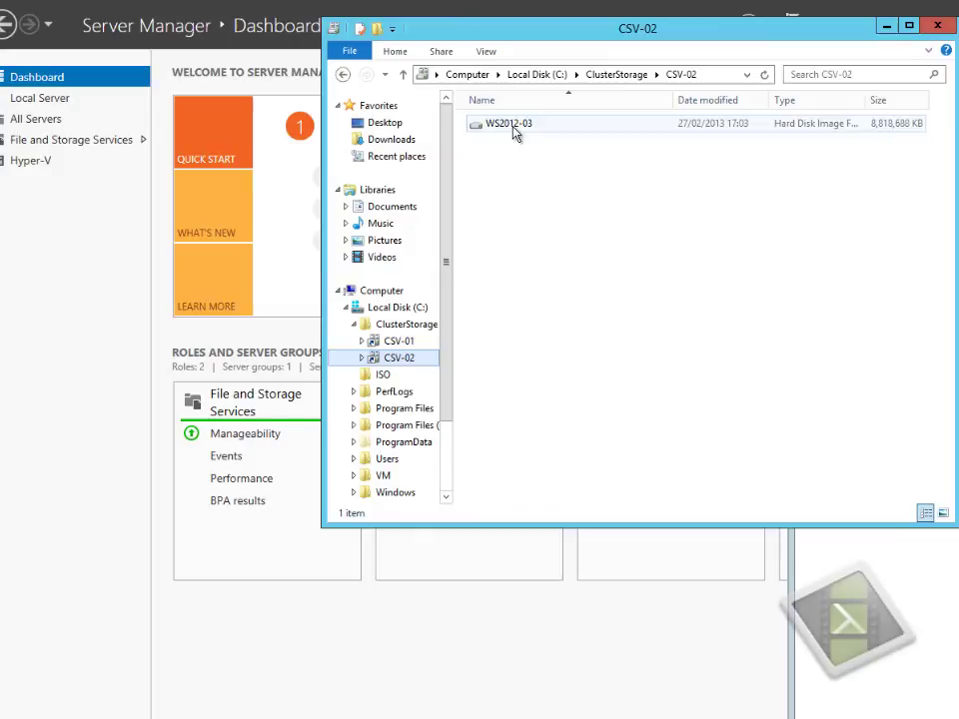
{"action": "right_click", "coordinate": [515, 131]}
{"action": "left_click", "coordinate": [541, 233]}
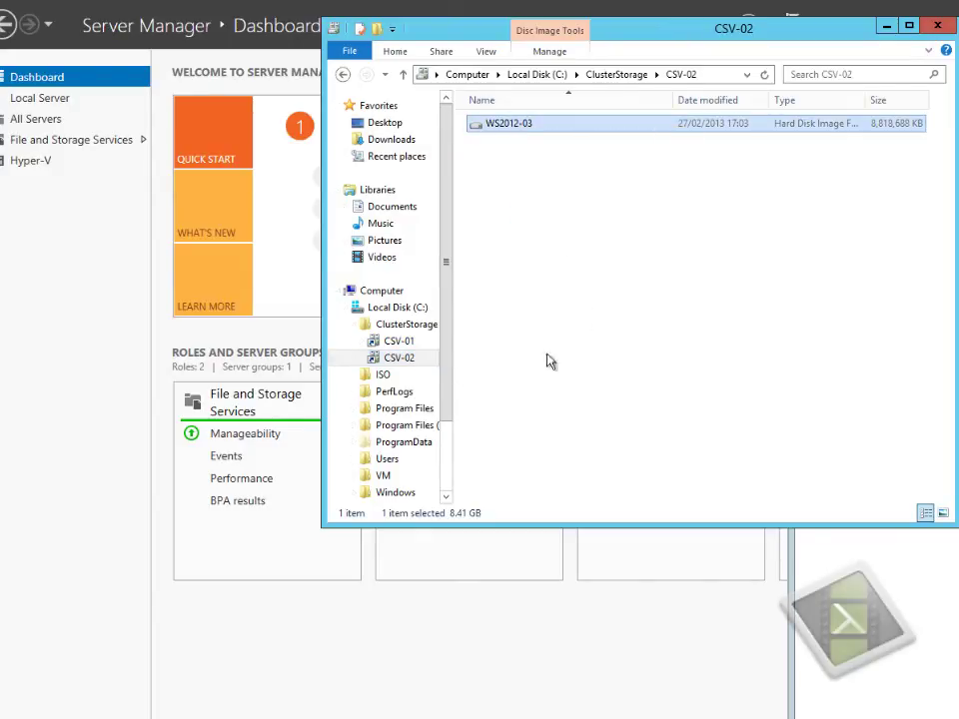
Paste WS2012-03 into the CSV-01 volume, replacing the existing file in the destination
{"action": "left_click", "coordinate": [405, 343]}
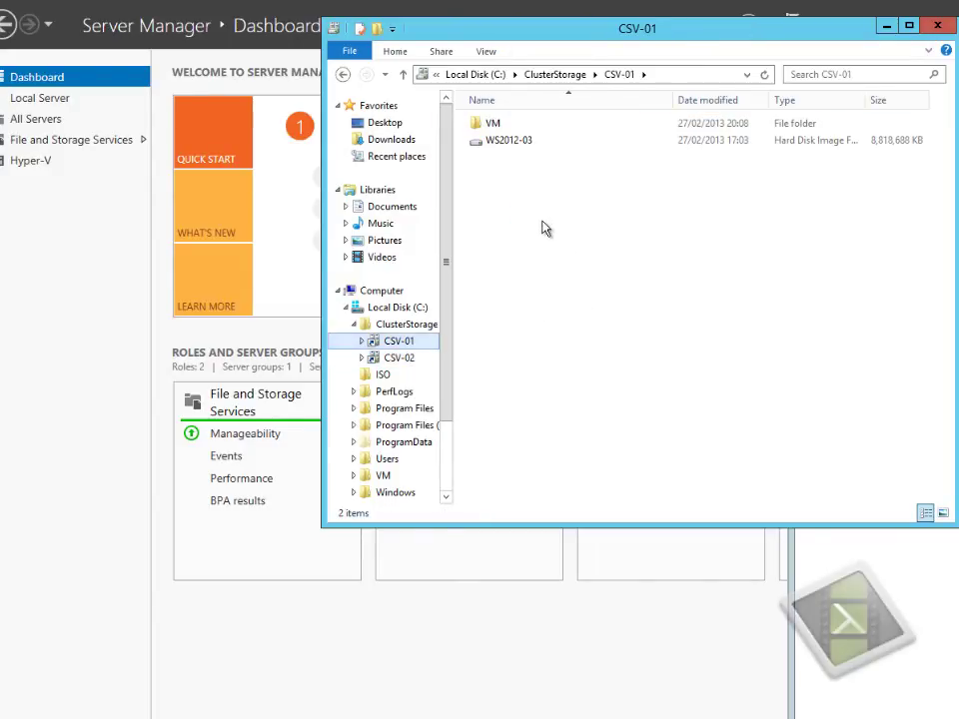
{"action": "right_click", "coordinate": [507, 196]}
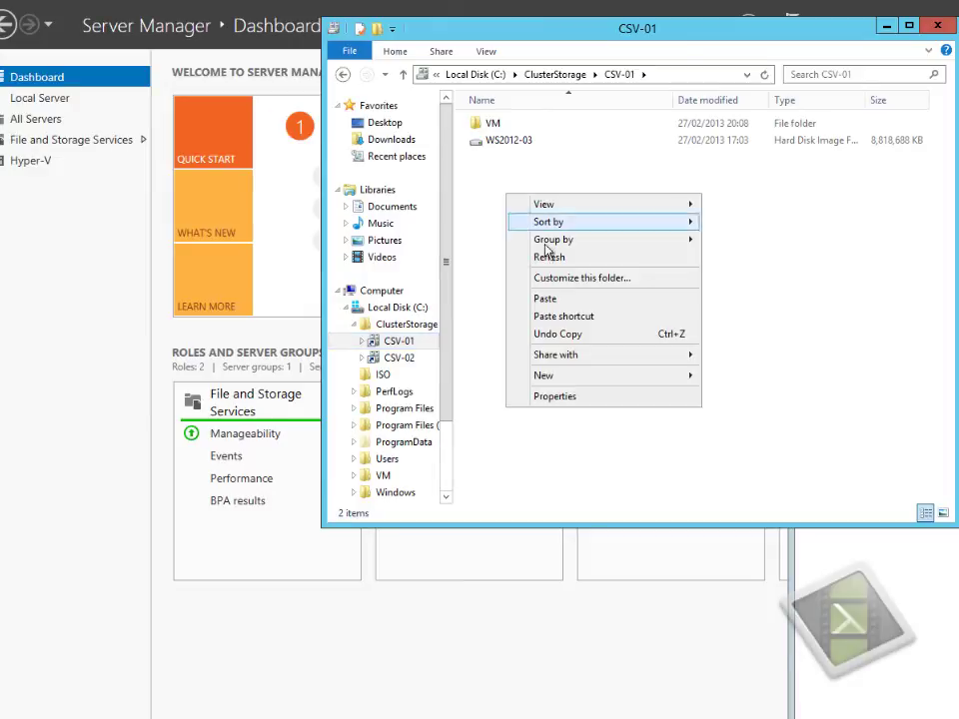
{"action": "left_click", "coordinate": [545, 302]}
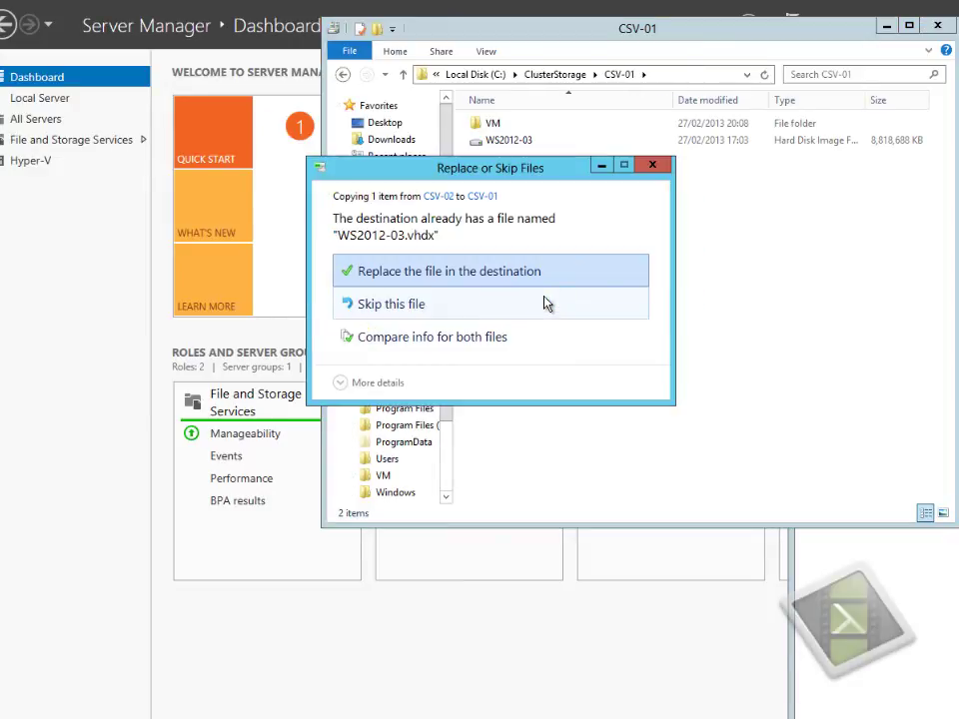
{"action": "left_click", "coordinate": [466, 281]}
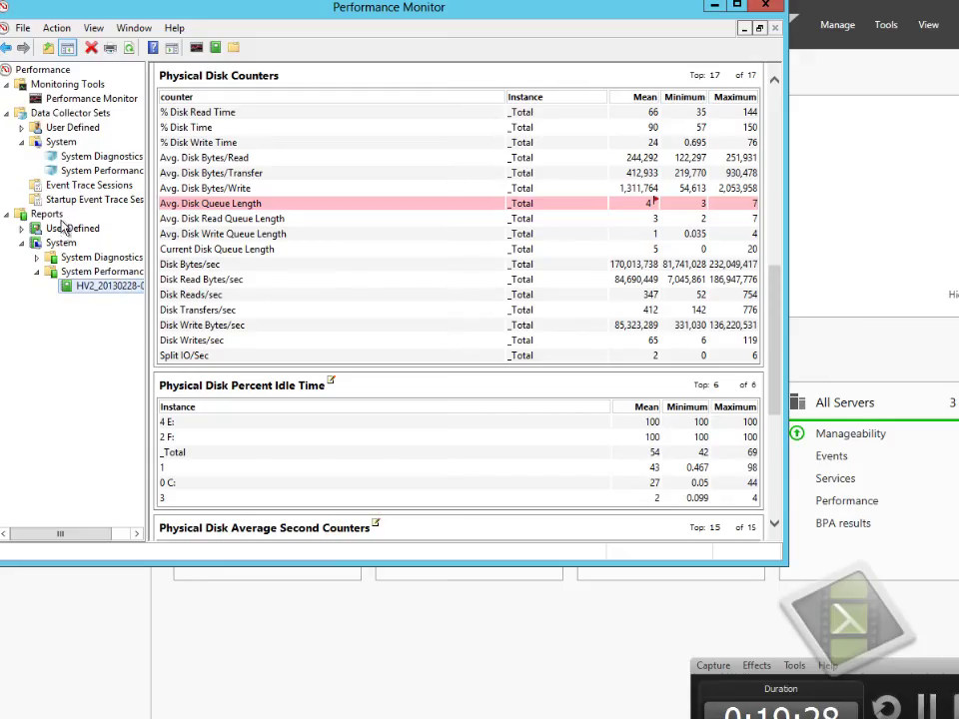
In Performance Monitor, start the System Performance data collector set while the file copy runs
{"action": "left_click", "coordinate": [85, 174]}
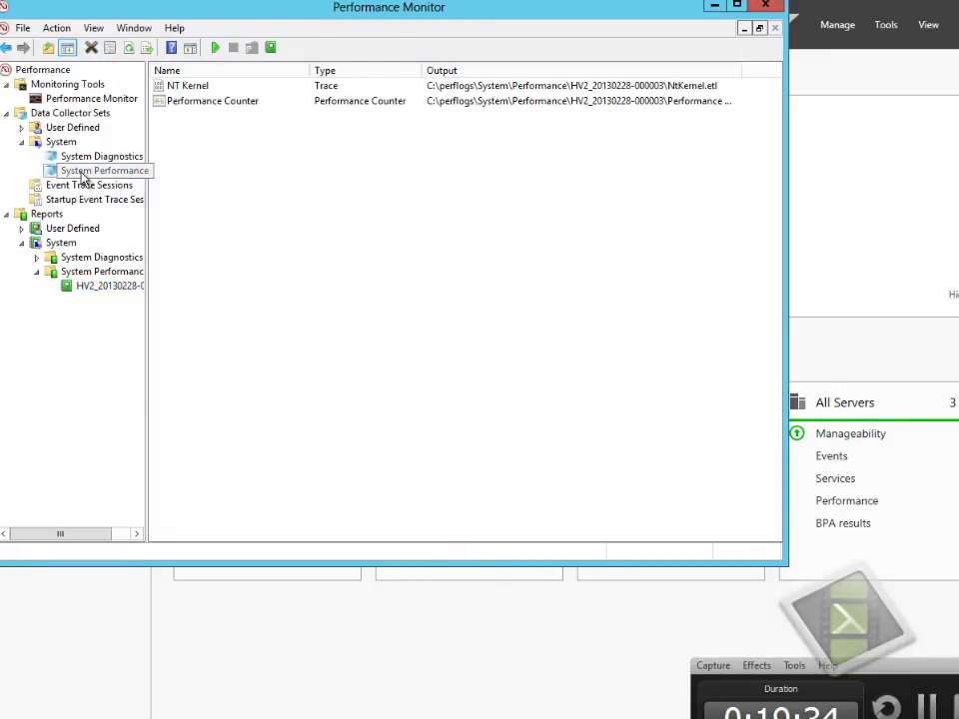
{"action": "right_click", "coordinate": [85, 175]}
{"action": "left_click", "coordinate": [135, 189]}
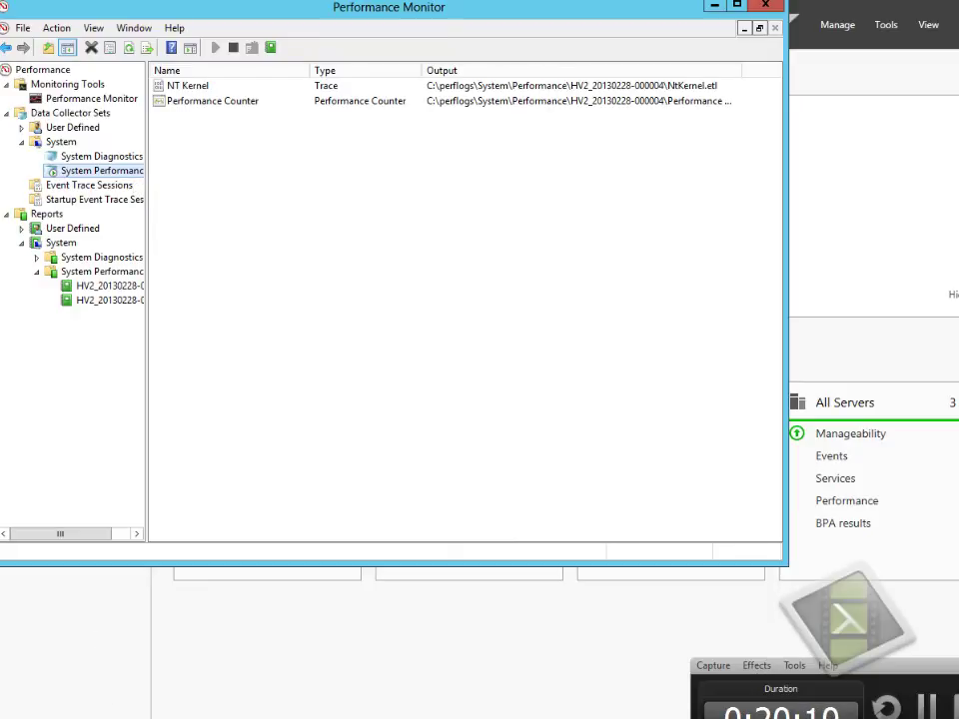
Open the newest System Performance report and place the copy progress window so the report status stays readable
{"action": "mouse_move", "coordinate": [170, 718]}
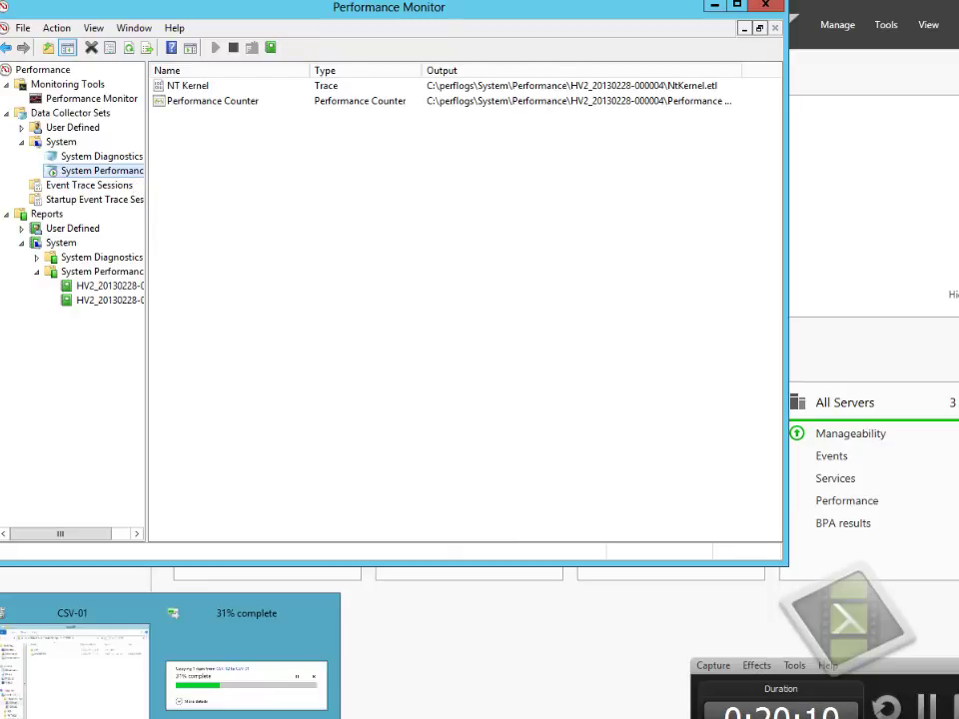
{"action": "left_click", "coordinate": [196, 679]}
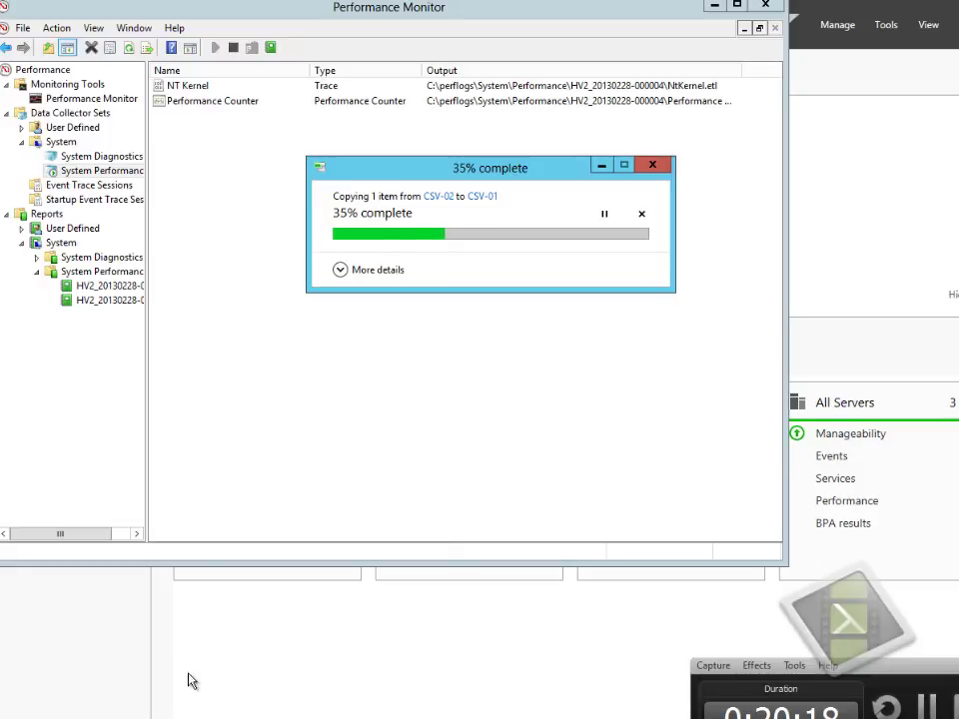
{"action": "left_click", "coordinate": [113, 302]}
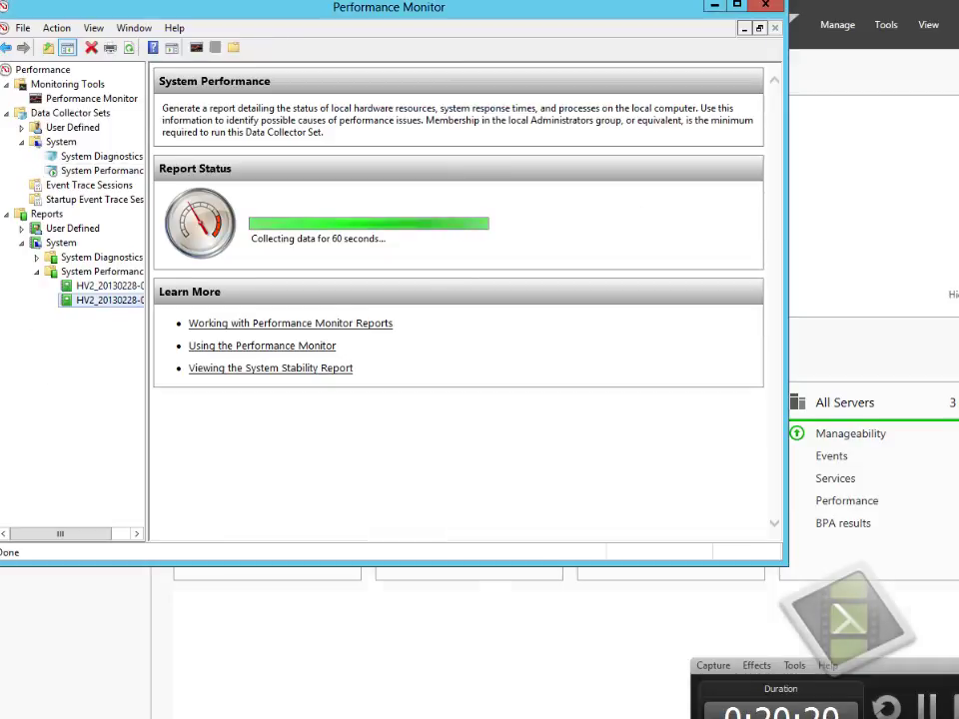
{"action": "mouse_move", "coordinate": [170, 714]}
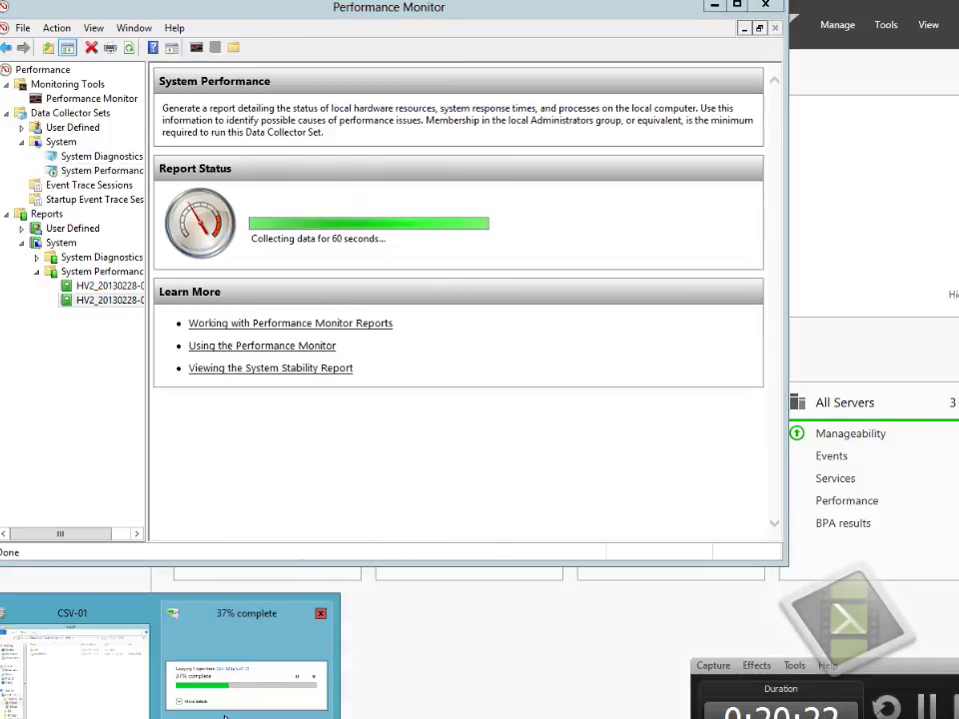
{"action": "left_click", "coordinate": [221, 705]}
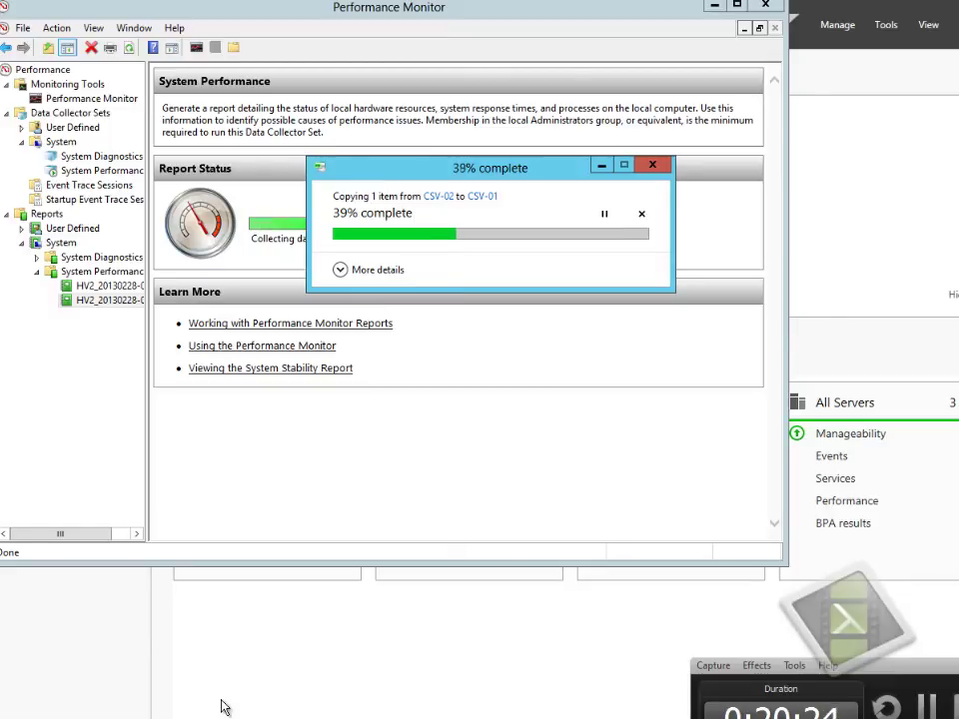
{"action": "left_click_drag", "start_coordinate": [477, 174], "coordinate": [546, 62]}
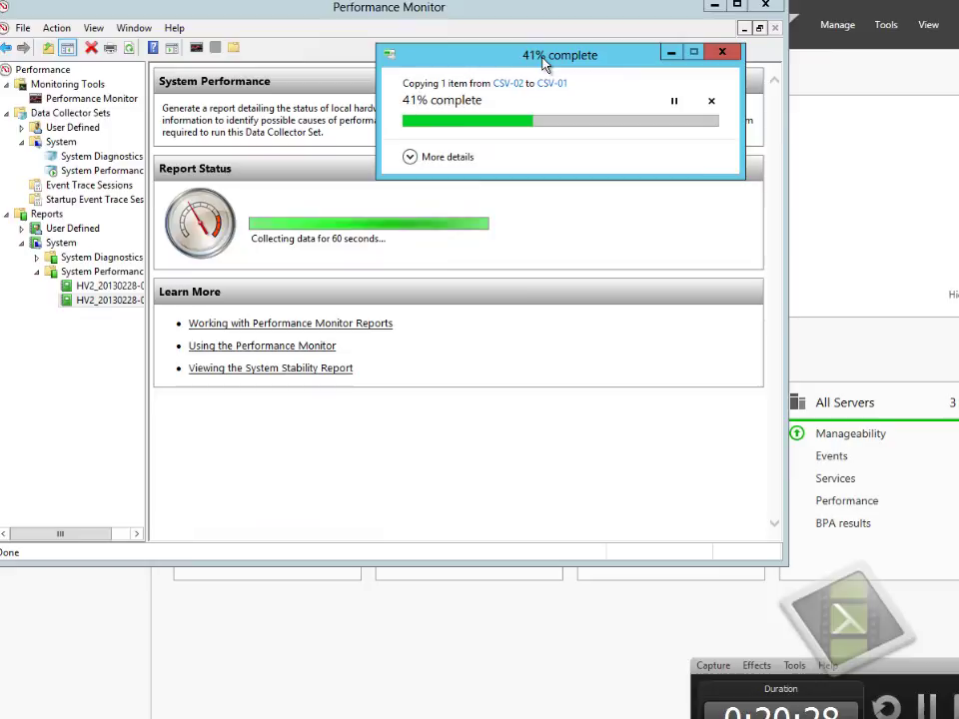